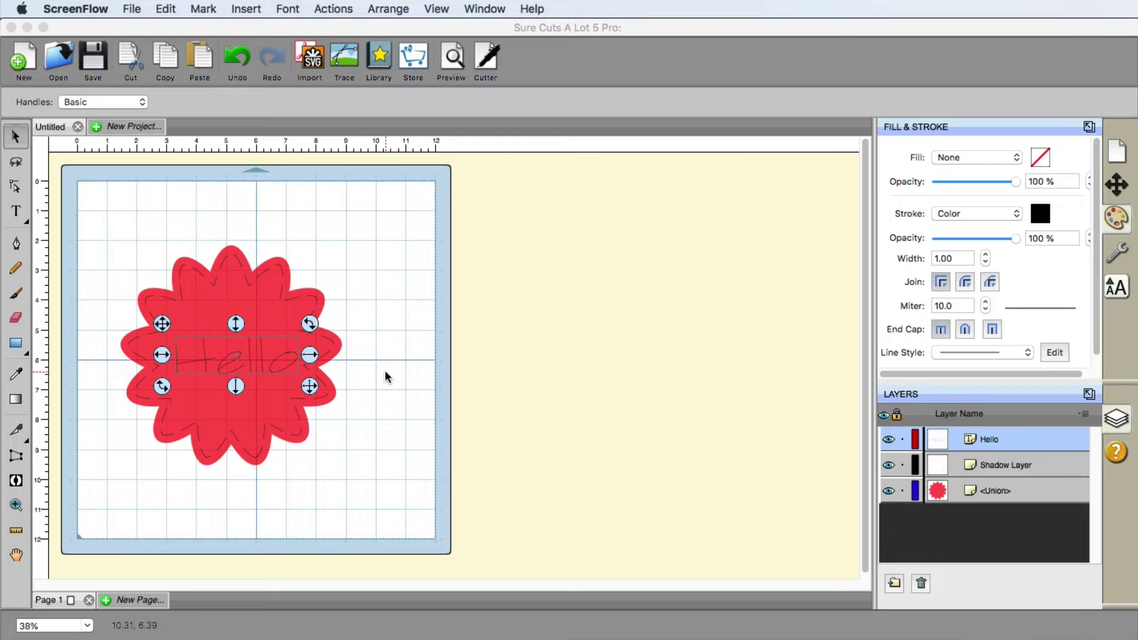
Bring Sure Cuts A Lot to the front and add a new page, keeping the default name Page 2.
{"action": "left_click", "coordinate": [393, 341]}
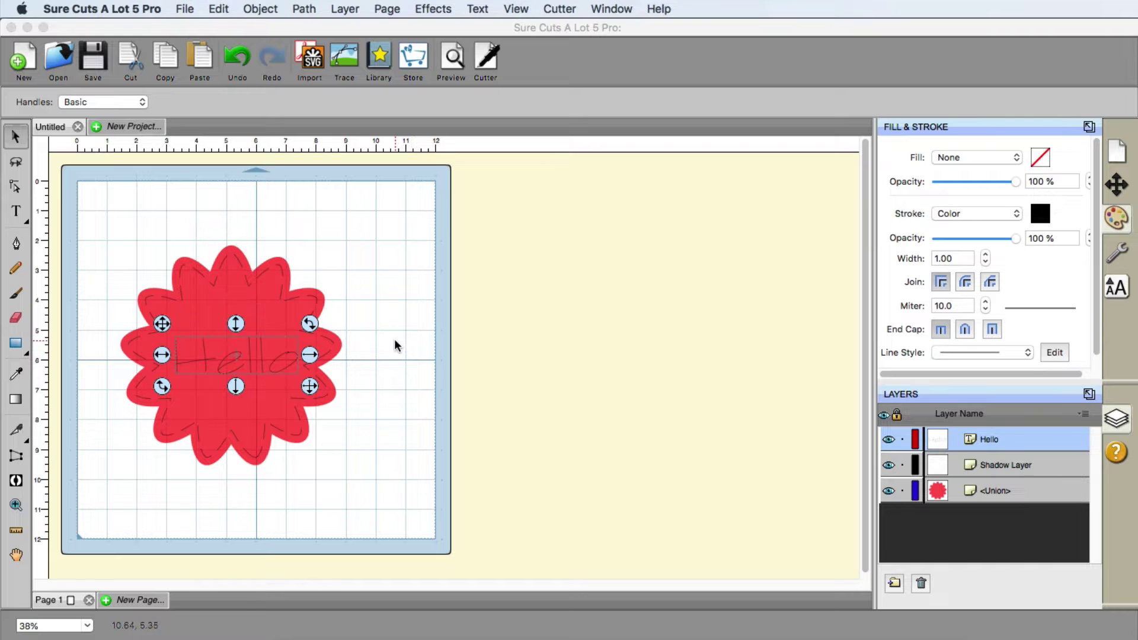
{"action": "left_click", "coordinate": [143, 602]}
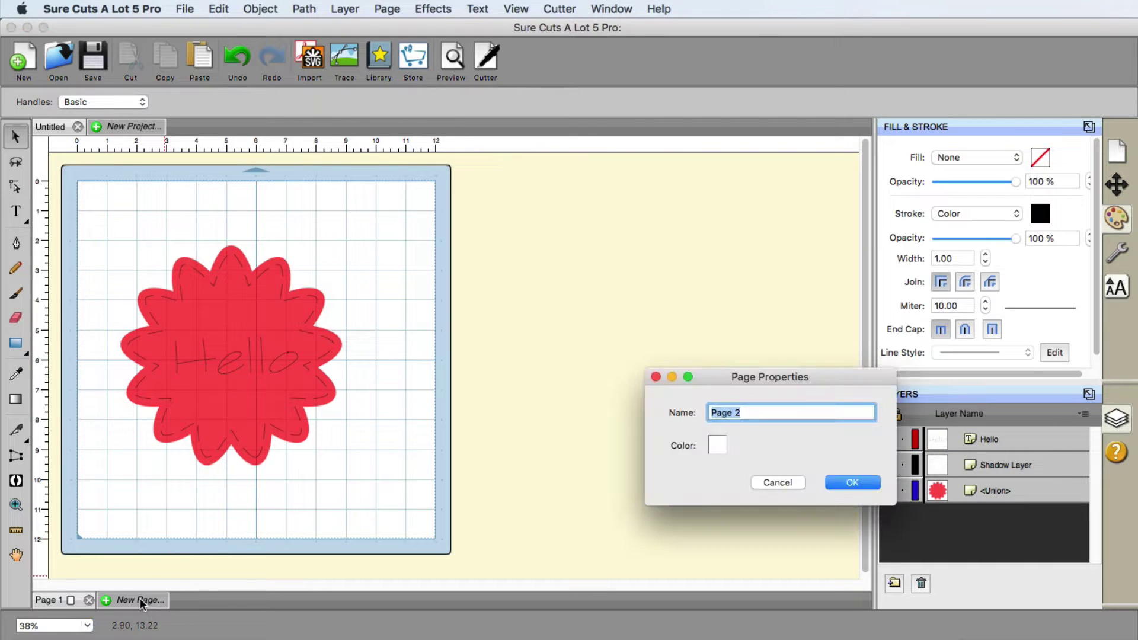
{"action": "left_click", "coordinate": [866, 482]}
{"action": "left_click", "coordinate": [73, 603]}
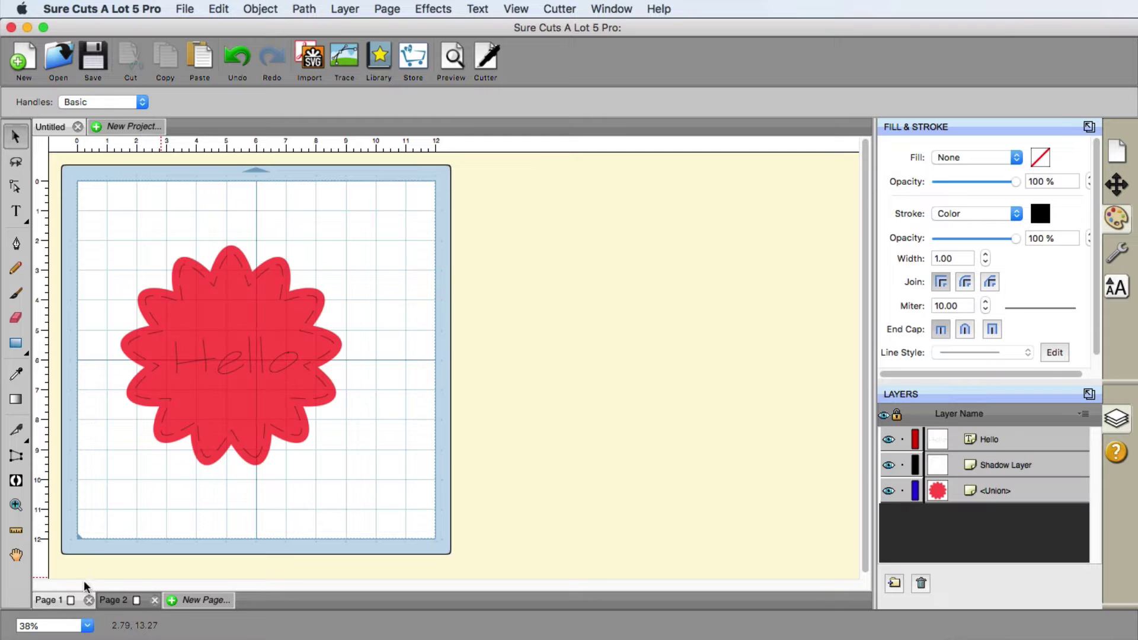
On Page 2, draw a tall narrow ellipse left of centre and give it a solid red fill.
{"action": "left_click", "coordinate": [126, 599]}
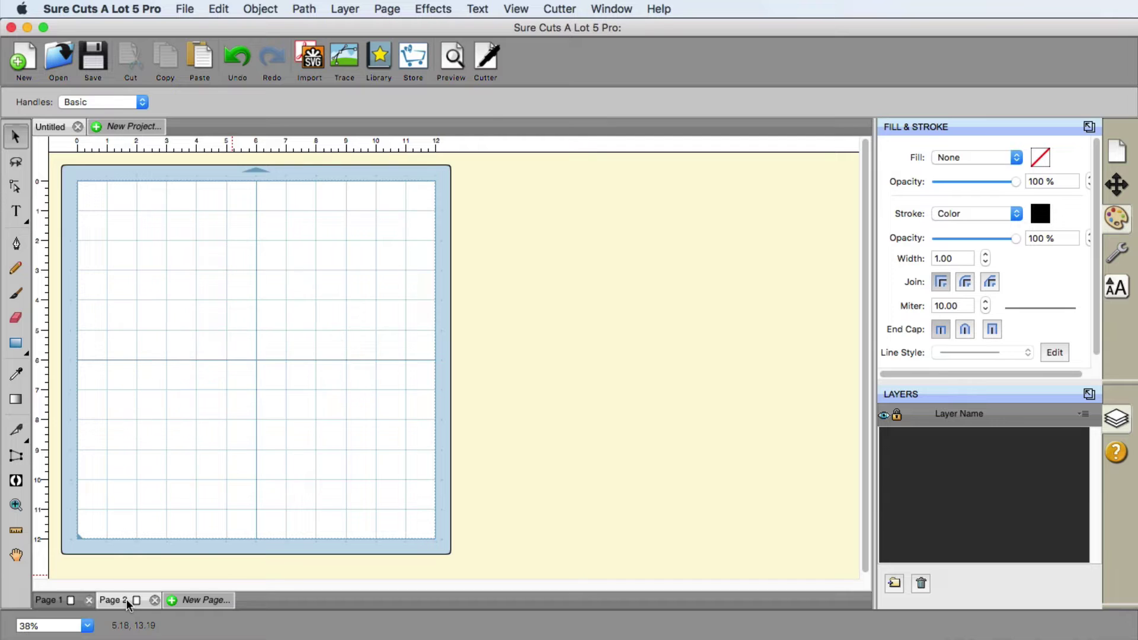
{"action": "left_click", "coordinate": [27, 350]}
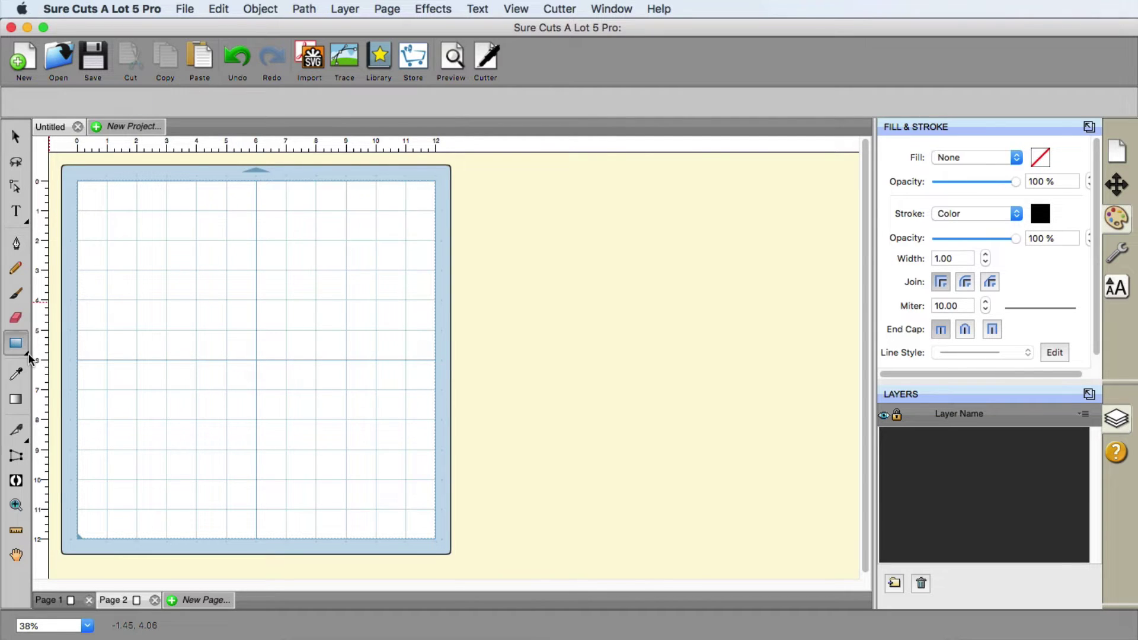
{"action": "left_click", "coordinate": [71, 386]}
{"action": "mouse_move", "coordinate": [199, 251]}
{"action": "left_mouse_down"}
{"action": "mouse_move", "coordinate": [239, 381]}
{"action": "mouse_move", "coordinate": [198, 361]}
{"action": "mouse_move", "coordinate": [232, 358]}
{"action": "mouse_move", "coordinate": [214, 340]}
{"action": "mouse_move", "coordinate": [233, 480]}
{"action": "mouse_move", "coordinate": [302, 401]}
{"action": "mouse_move", "coordinate": [268, 453]}
{"action": "mouse_move", "coordinate": [254, 441]}
{"action": "left_mouse_up"}
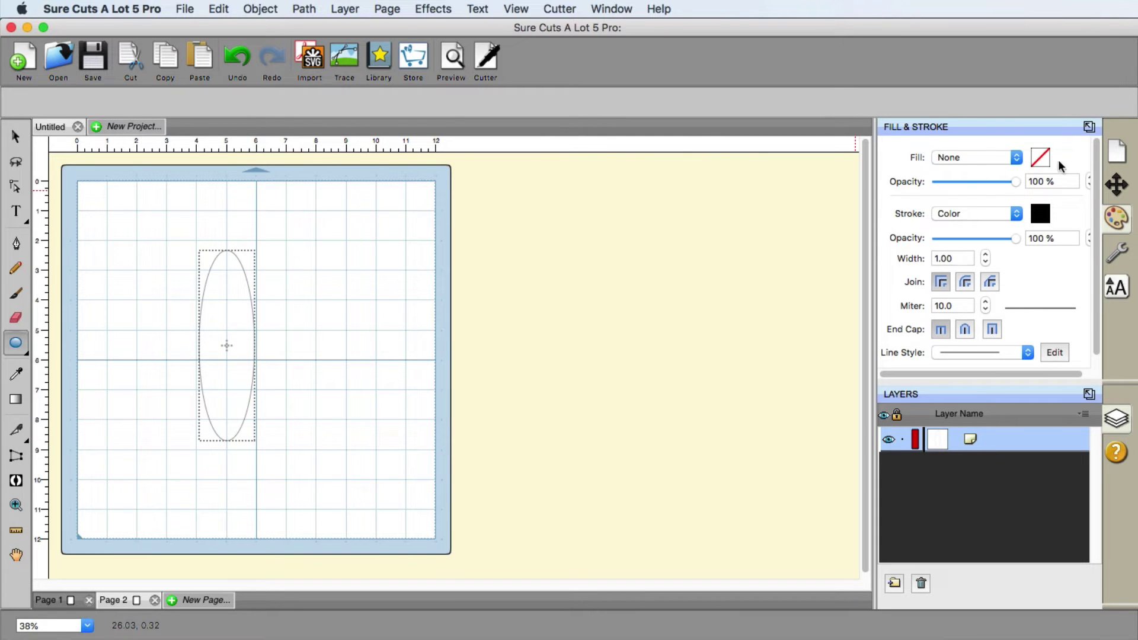
{"action": "left_click", "coordinate": [992, 161]}
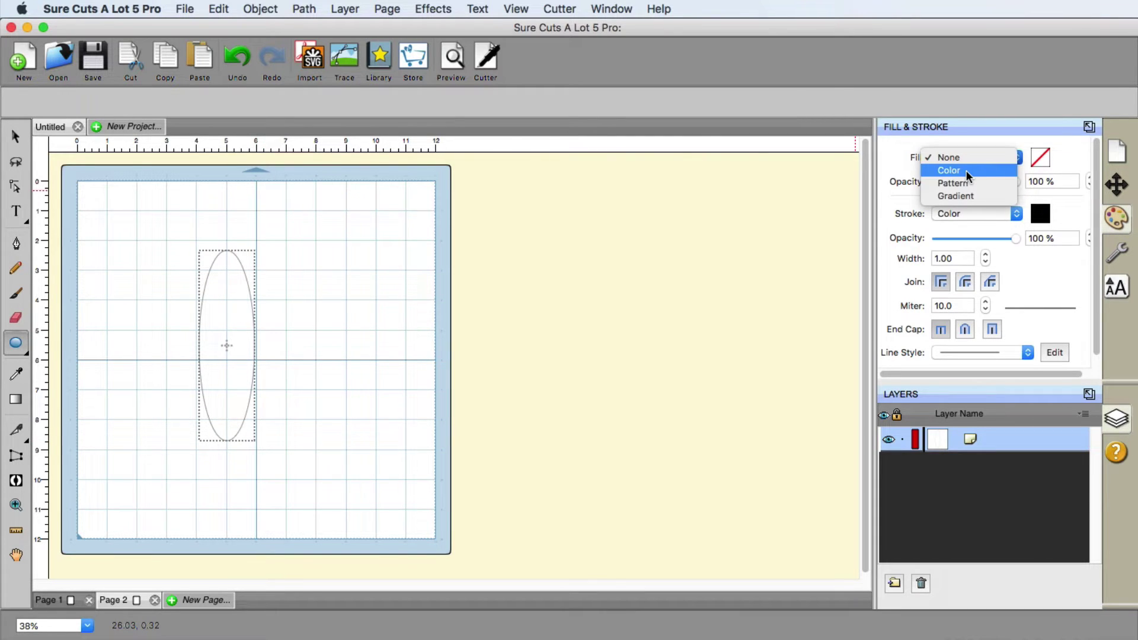
{"action": "left_click", "coordinate": [966, 169]}
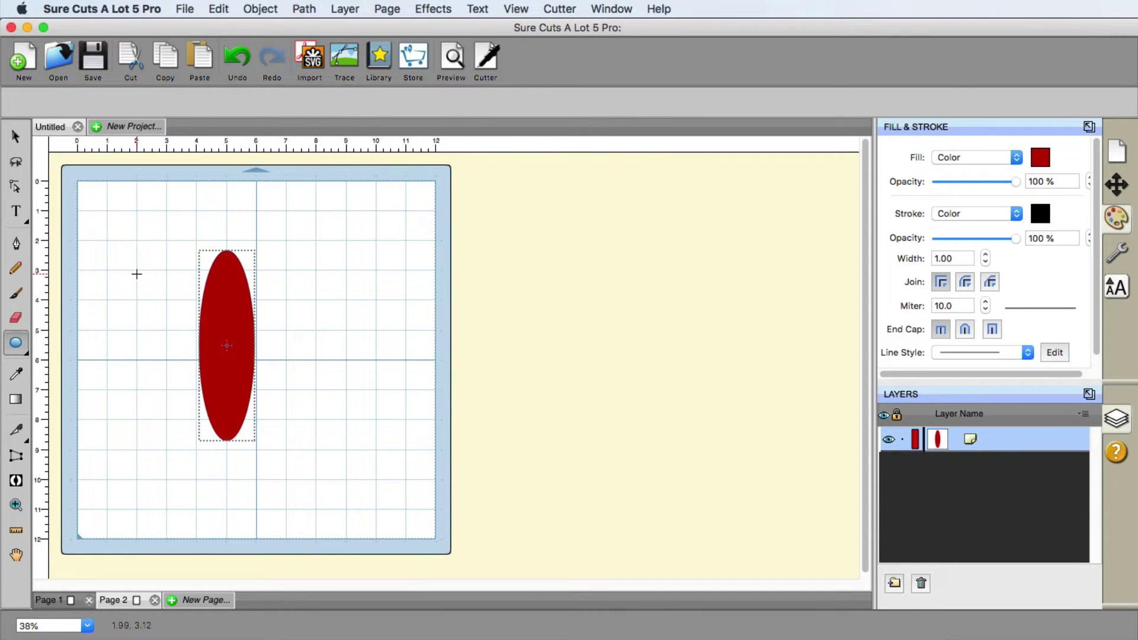
Open Duplicate Rotated for the ellipse and set Total Copies to 19.
{"action": "left_click", "coordinate": [16, 135]}
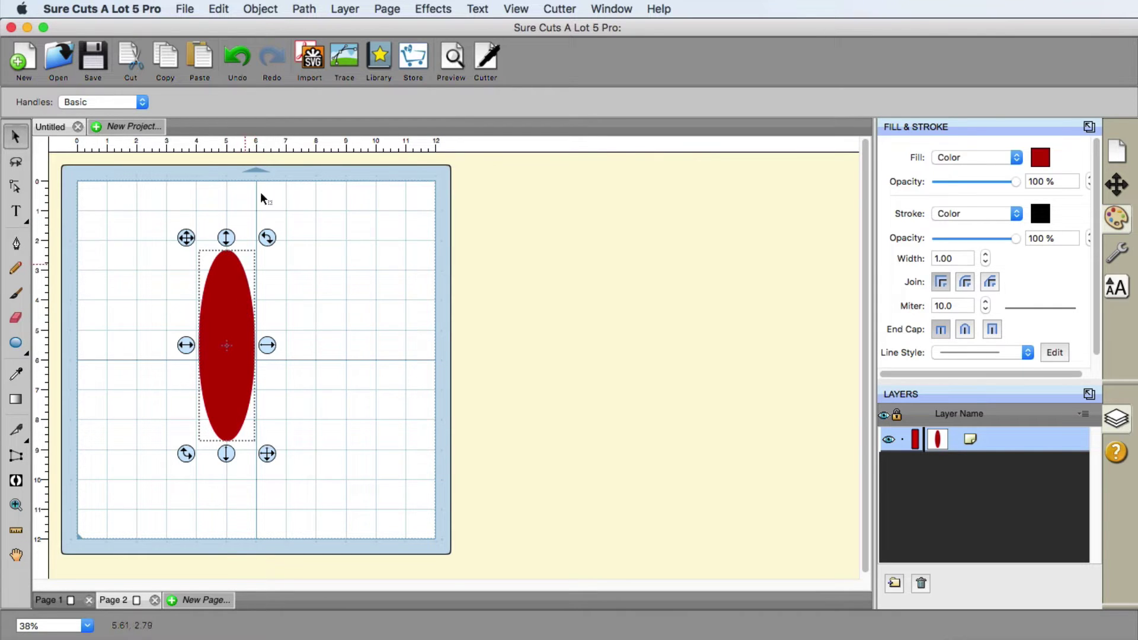
{"action": "left_click", "coordinate": [259, 8]}
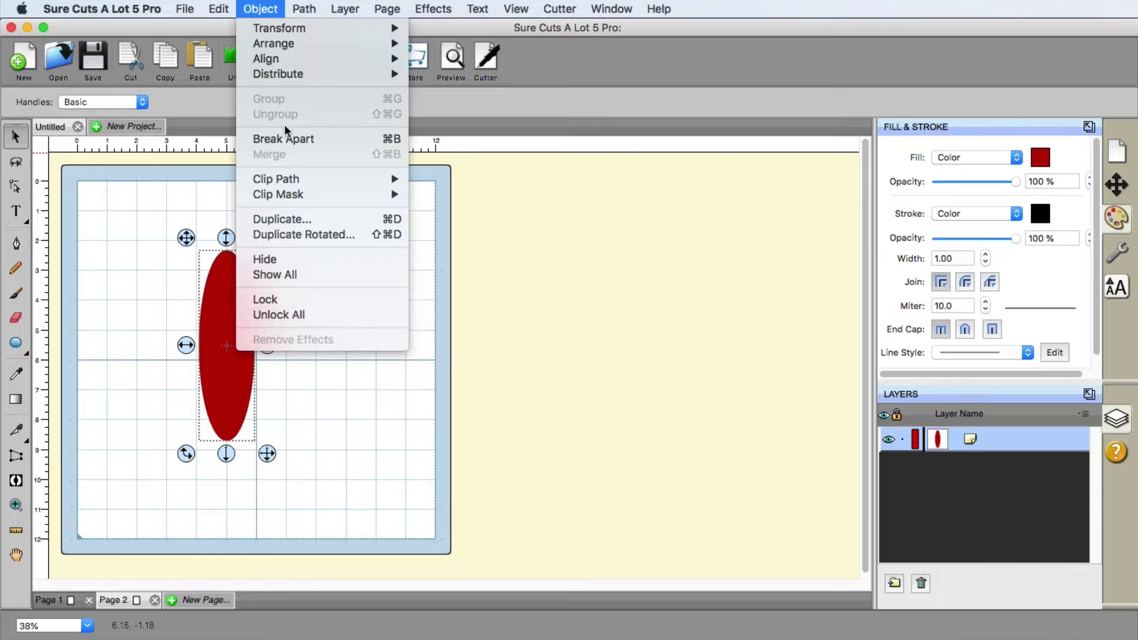
{"action": "left_click", "coordinate": [334, 235]}
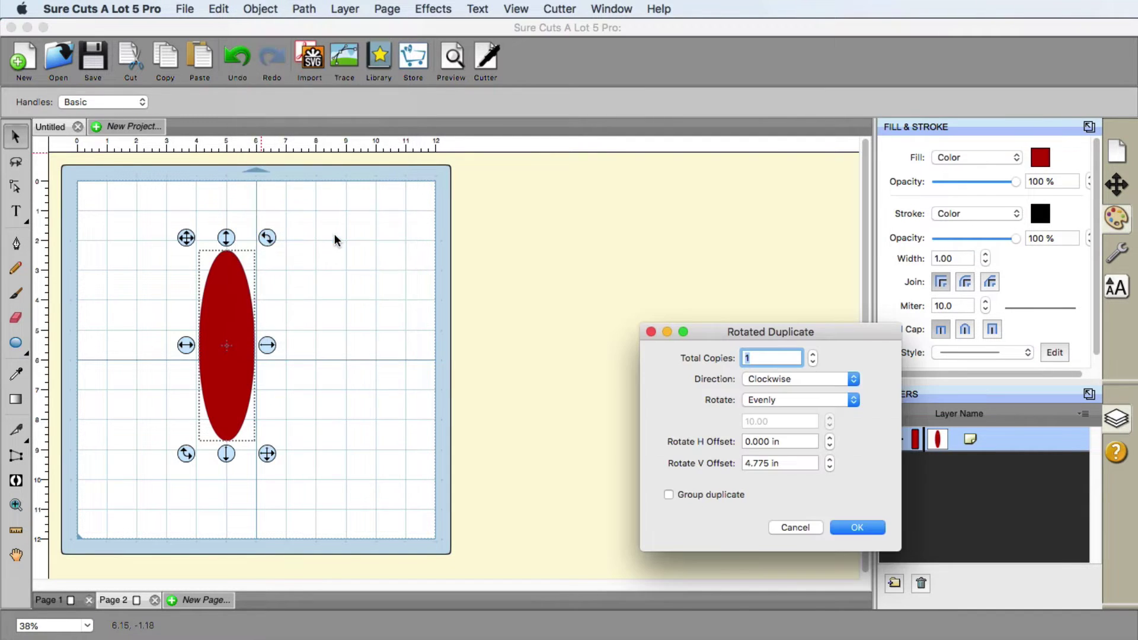
{"action": "left_click_drag", "start_coordinate": [720, 333], "coordinate": [575, 211]}
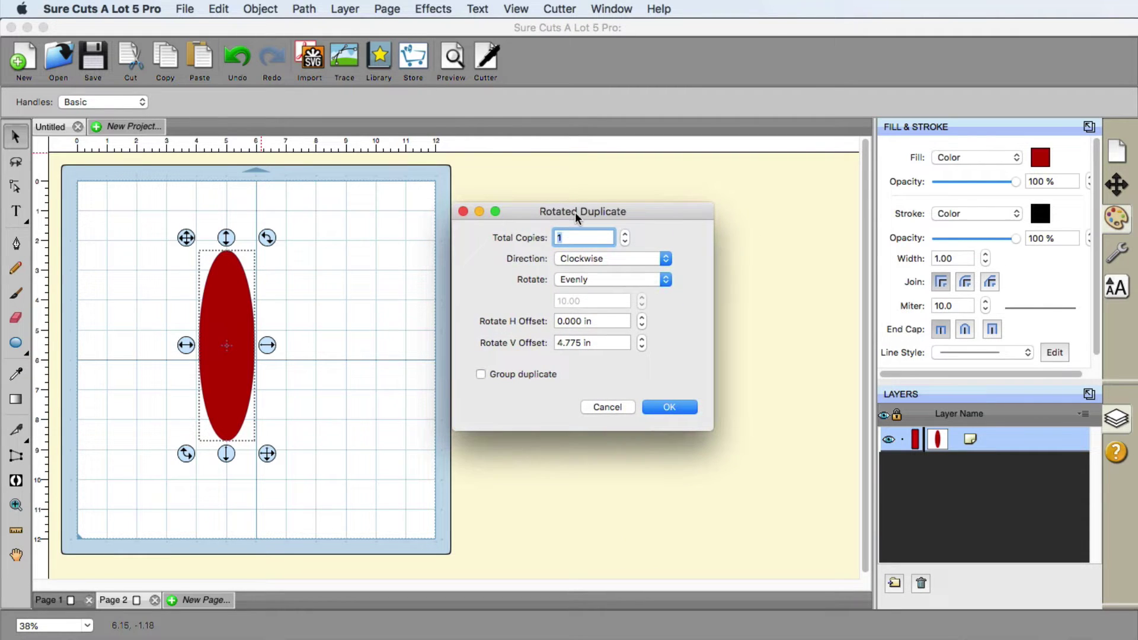
{"action": "left_click", "coordinate": [625, 234]}
{"action": "left_click", "coordinate": [625, 234]}
{"action": "left_click", "coordinate": [626, 234]}
{"action": "left_click", "coordinate": [625, 234]}
{"action": "left_click", "coordinate": [625, 234]}
{"action": "left_click", "coordinate": [625, 234]}
{"action": "left_click", "coordinate": [626, 235]}
{"action": "left_click", "coordinate": [625, 234]}
{"action": "left_click", "coordinate": [626, 235]}
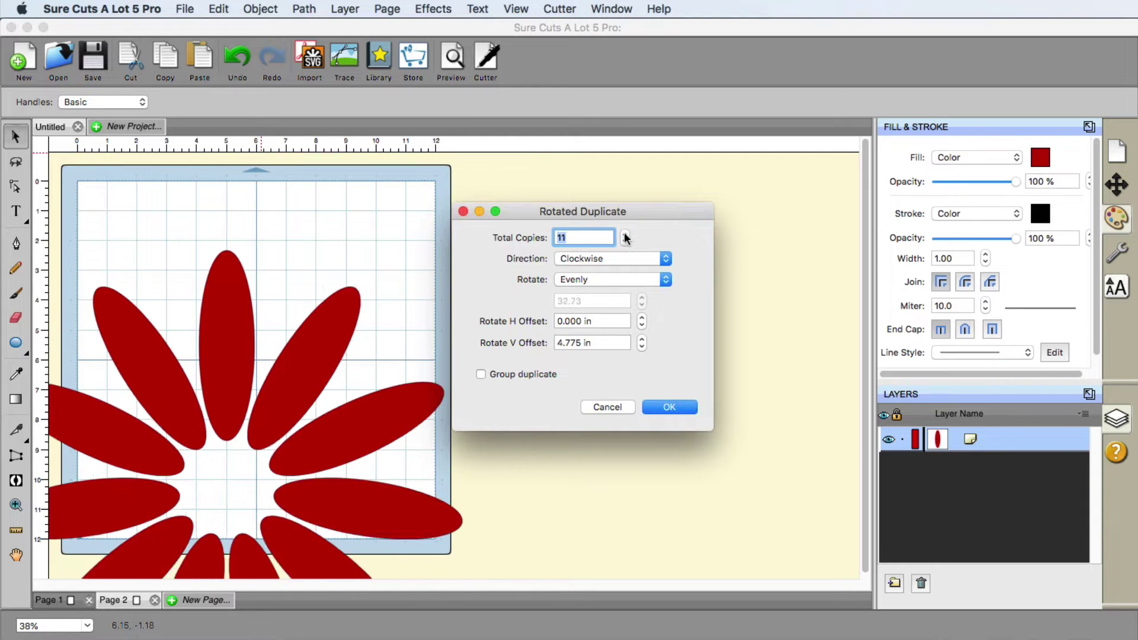
{"action": "left_click", "coordinate": [626, 235]}
{"action": "left_click", "coordinate": [626, 235]}
{"action": "left_click", "coordinate": [625, 235]}
{"action": "left_click", "coordinate": [625, 235]}
{"action": "left_click", "coordinate": [625, 234]}
{"action": "left_click", "coordinate": [625, 235]}
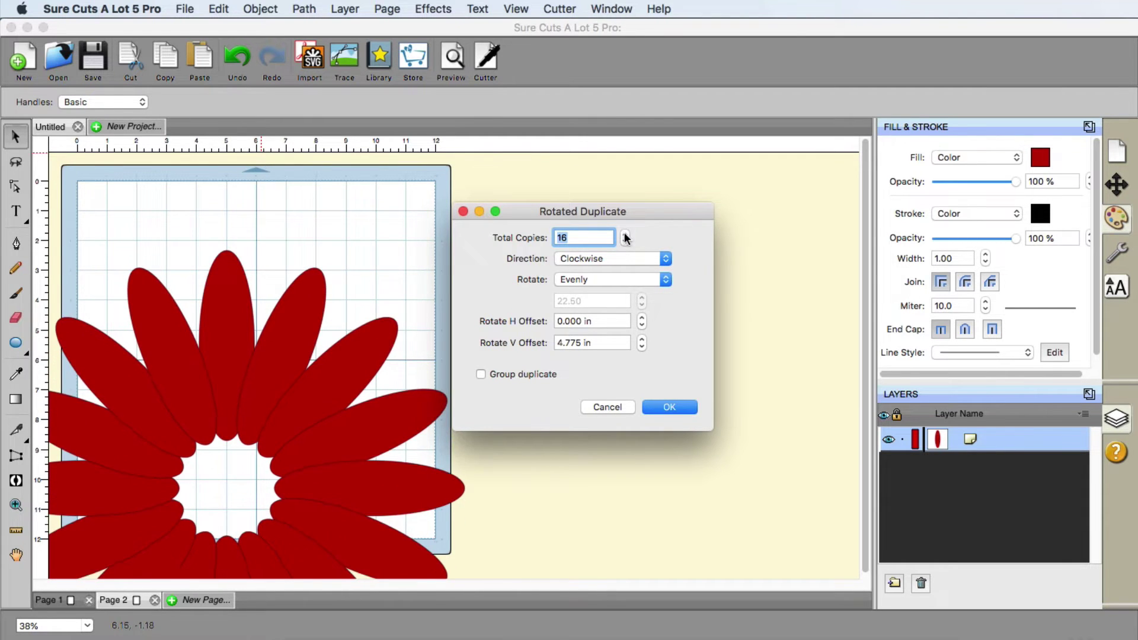
{"action": "left_click", "coordinate": [625, 234]}
{"action": "left_click", "coordinate": [625, 235]}
{"action": "left_click", "coordinate": [625, 234]}
{"action": "left_click", "coordinate": [625, 235]}
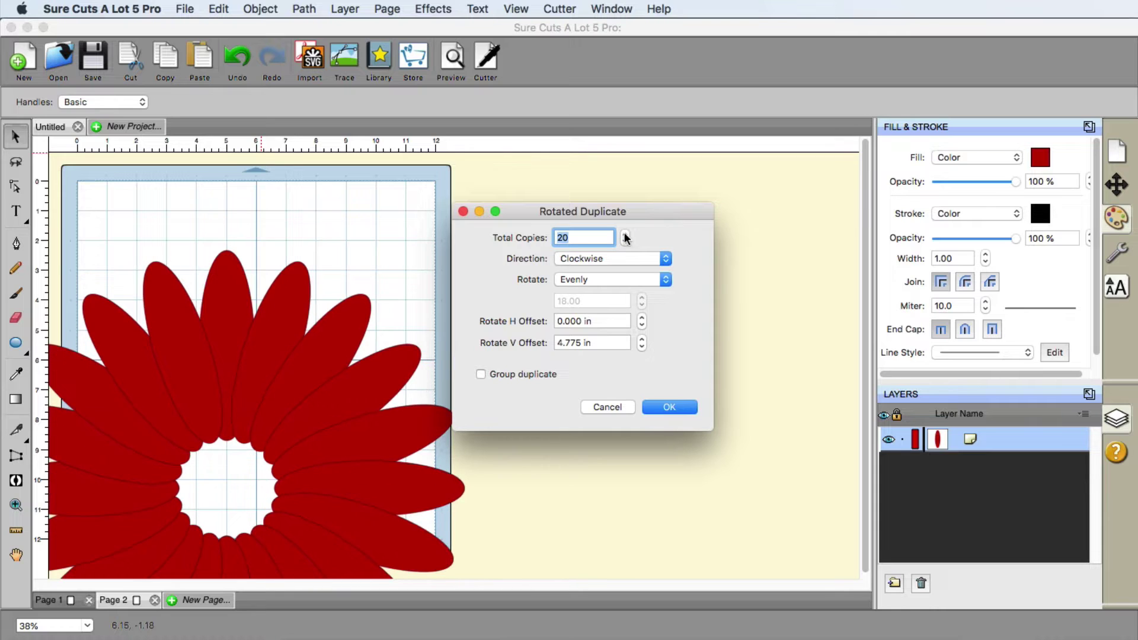
{"action": "left_click", "coordinate": [625, 241]}
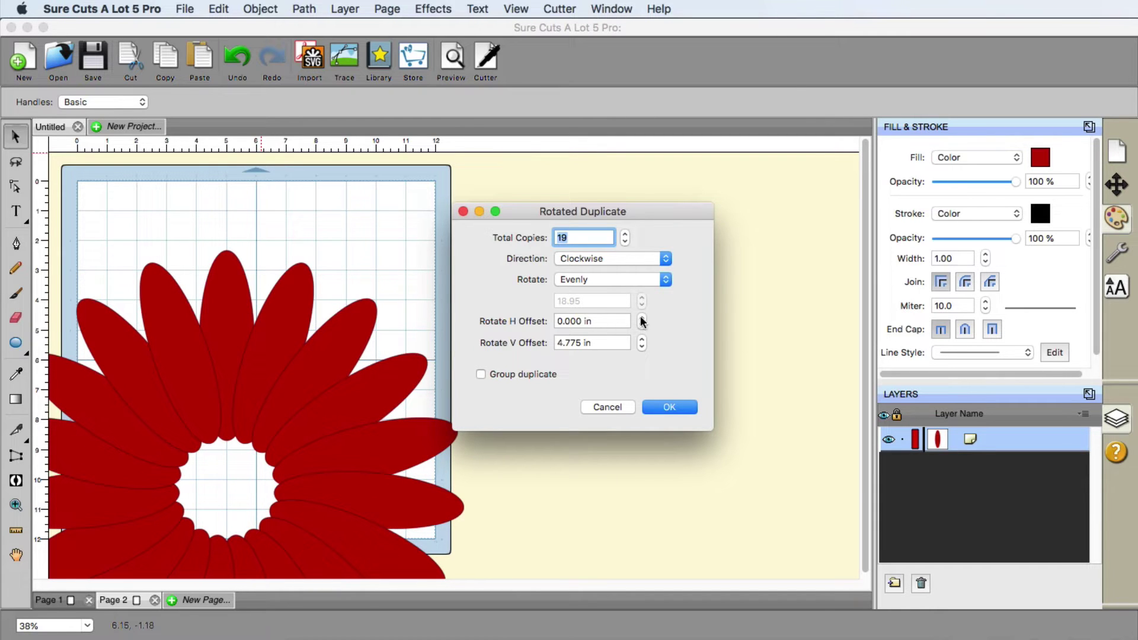
Set the Rotate V Offset to 0.580 in and create the rotated petal copies.
{"action": "left_click", "coordinate": [641, 347]}
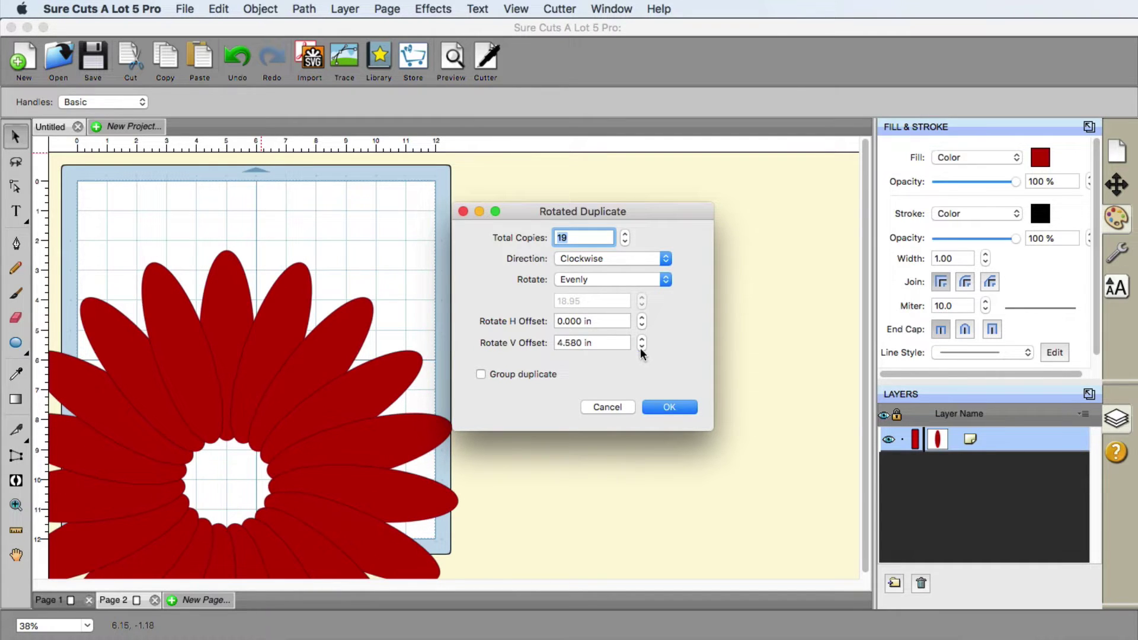
{"action": "left_click_drag", "start_coordinate": [642, 348], "coordinate": [641, 348]}
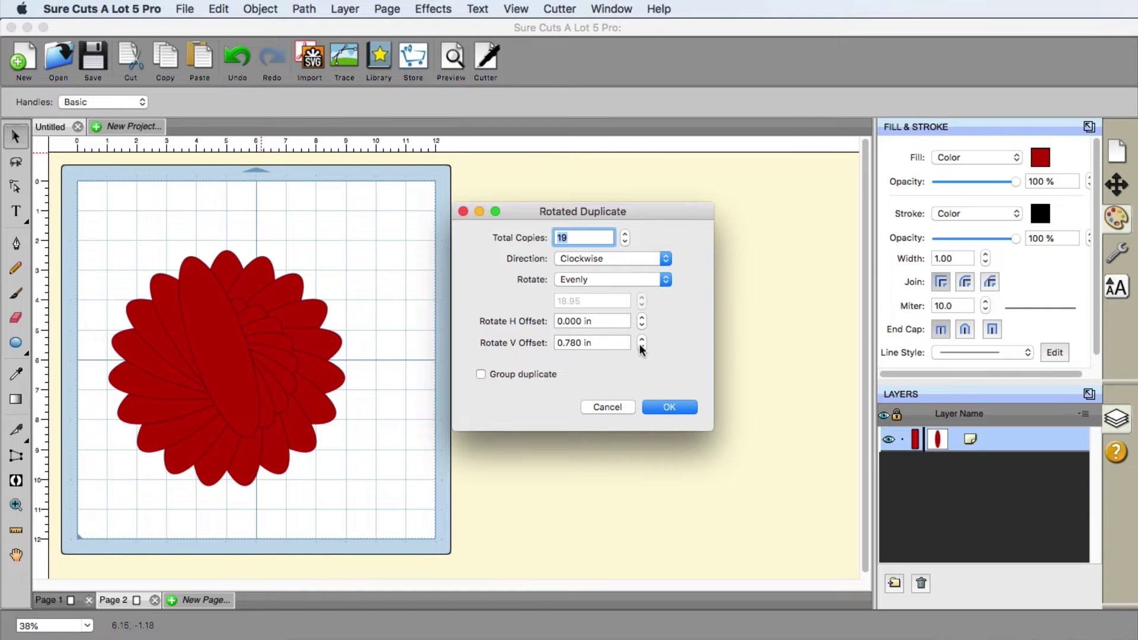
{"action": "left_click", "coordinate": [641, 347]}
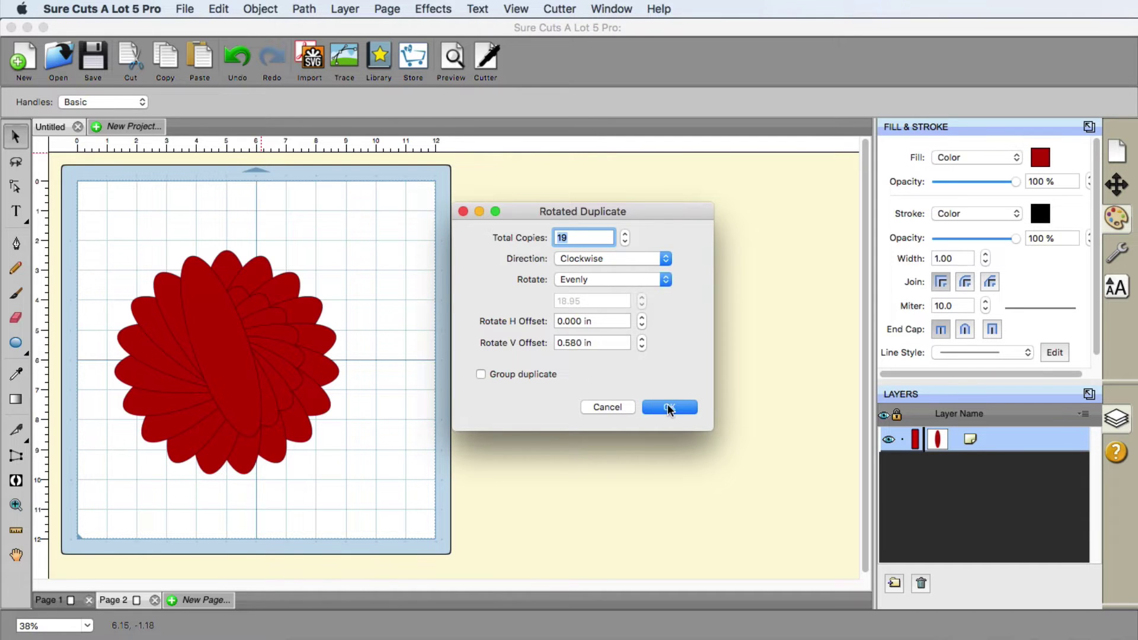
{"action": "left_click", "coordinate": [672, 406]}
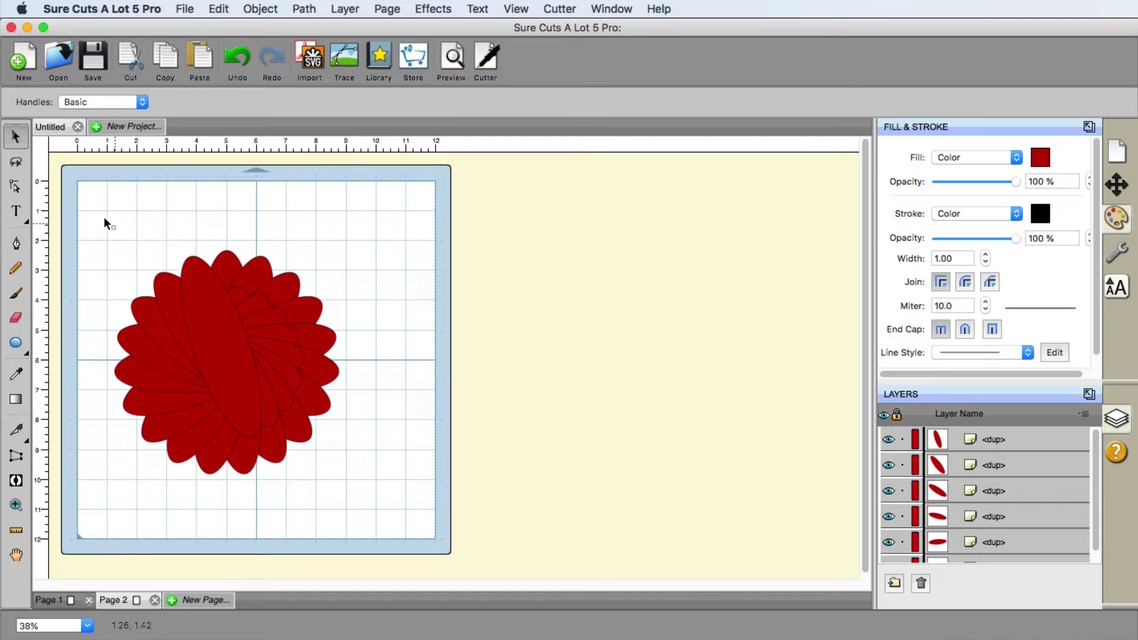
Select all 19 petals and Union them into one scalloped shape, then compare with Page 1.
{"action": "left_click_drag", "start_coordinate": [101, 214], "coordinate": [424, 506]}
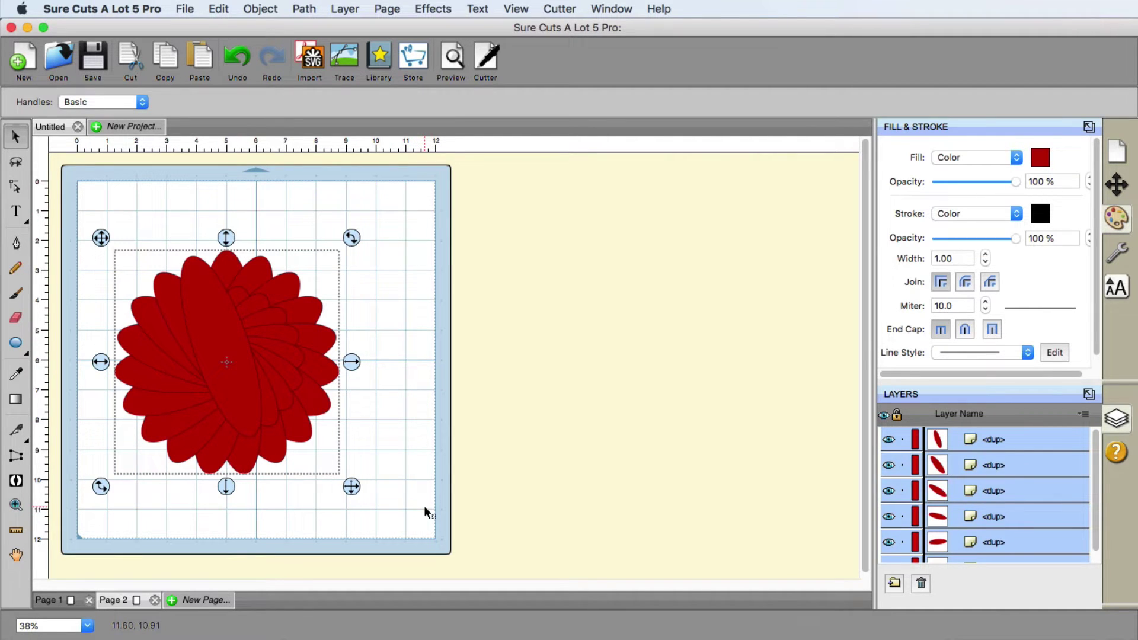
{"action": "left_click", "coordinate": [304, 9]}
{"action": "left_click", "coordinate": [326, 27]}
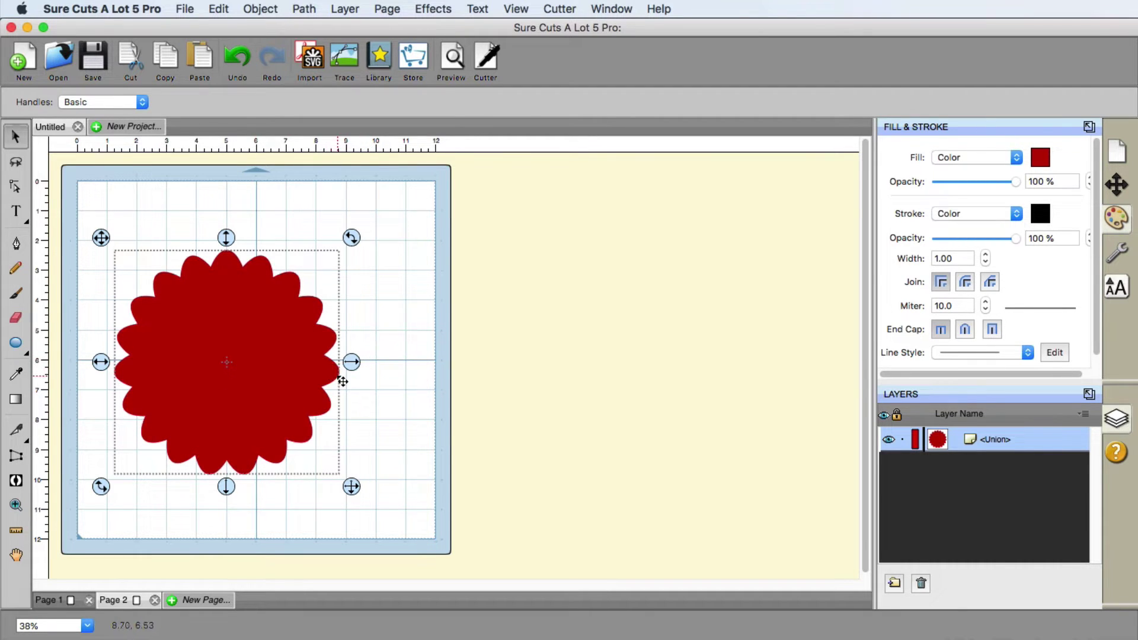
{"action": "left_click", "coordinate": [56, 599]}
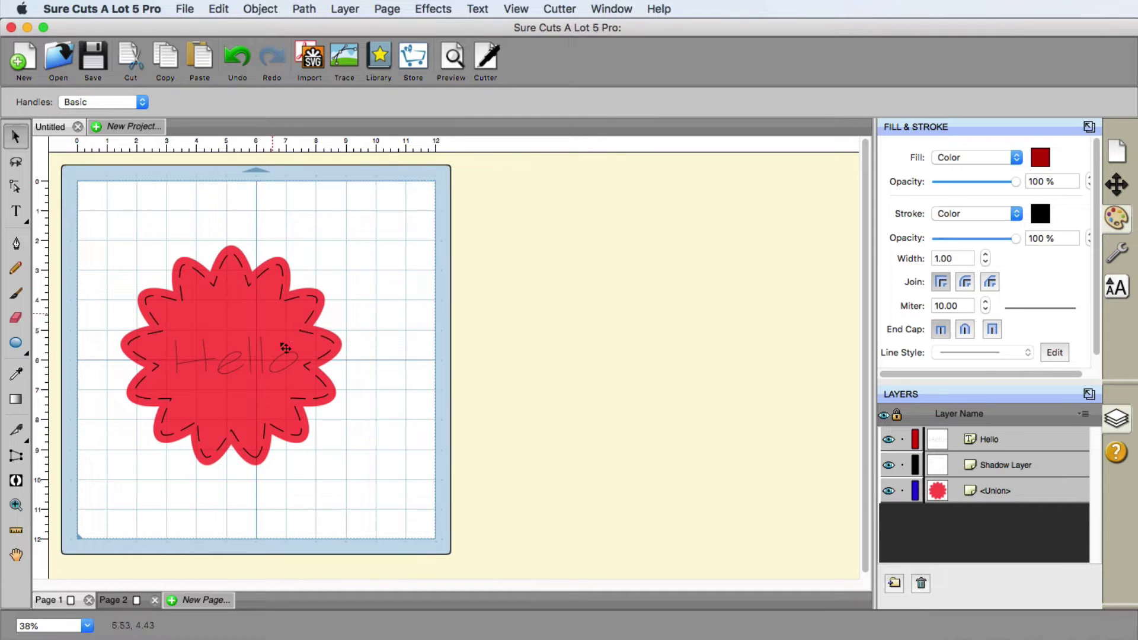
{"action": "left_click", "coordinate": [124, 600]}
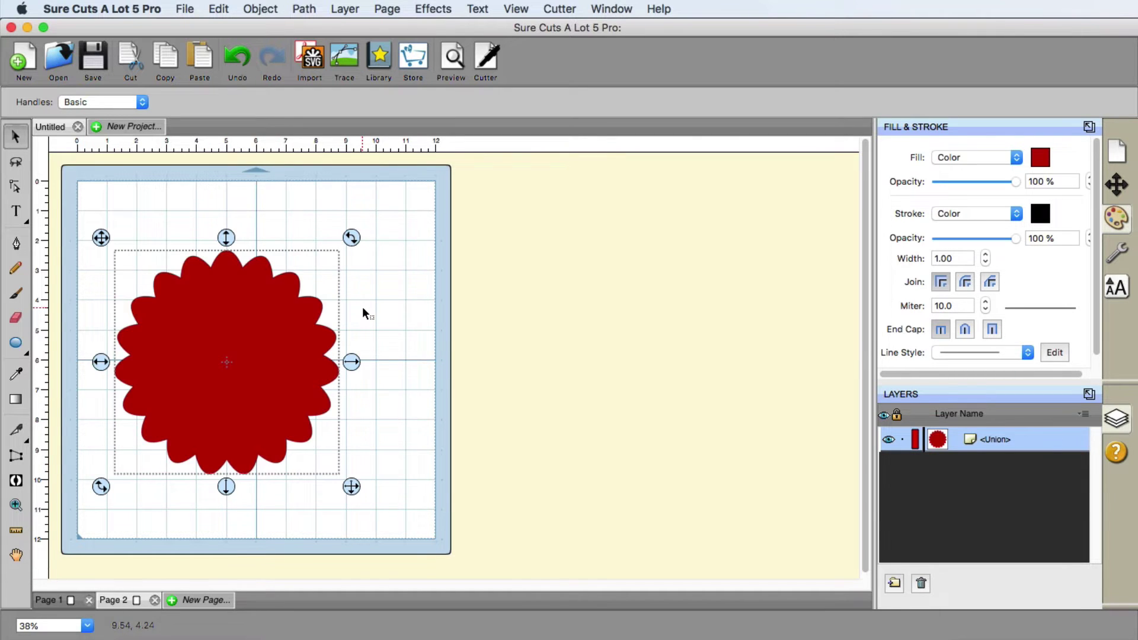
Add a Shadow Layer (Contour Cut) of 0.300 in with Inset left unchecked.
{"action": "left_click", "coordinate": [433, 9]}
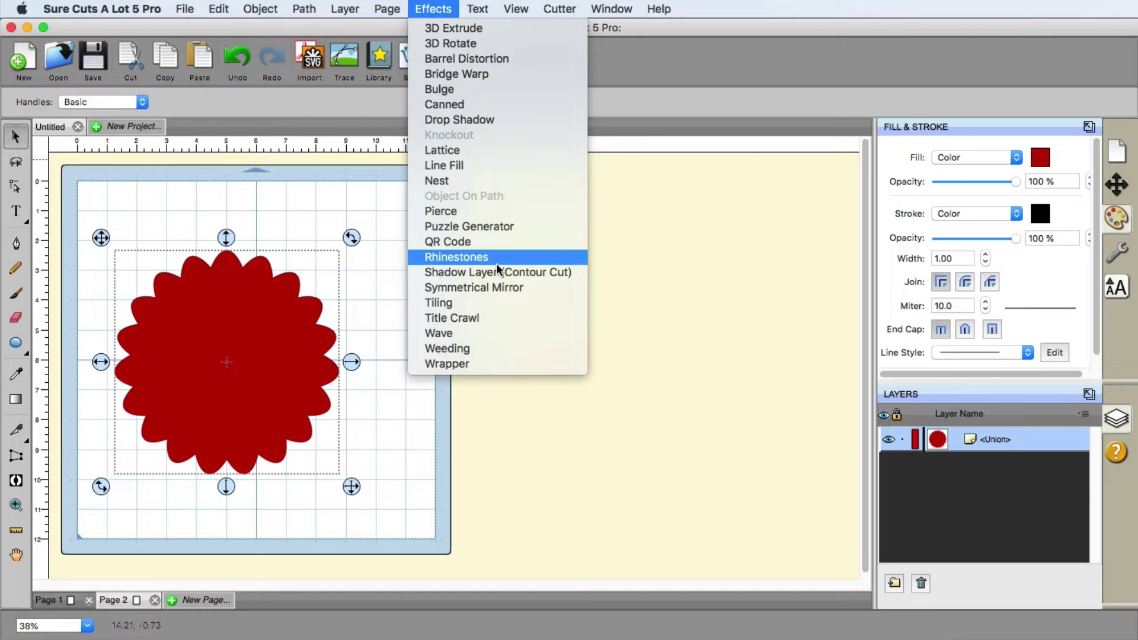
{"action": "left_click", "coordinate": [538, 273]}
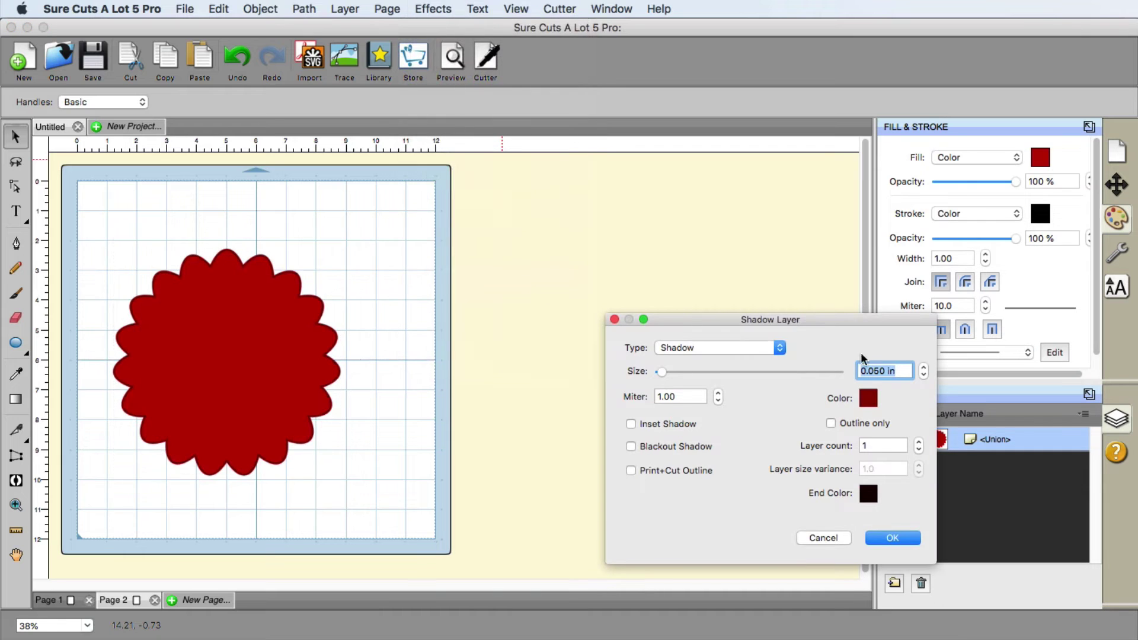
{"action": "left_click", "coordinate": [923, 367]}
{"action": "left_click", "coordinate": [924, 367]}
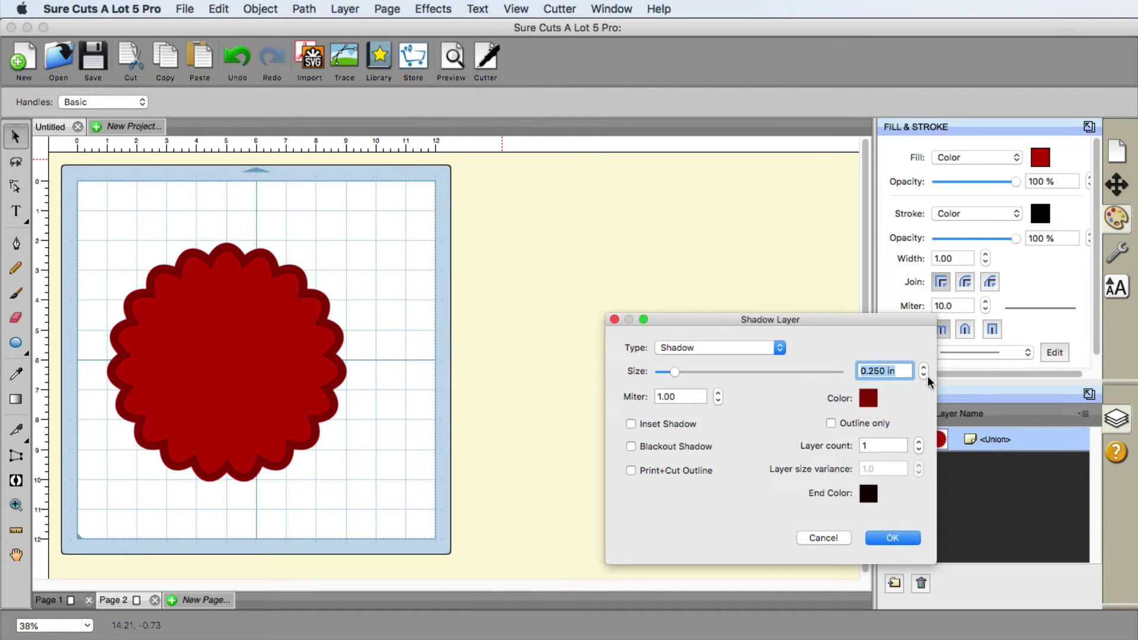
{"action": "left_click", "coordinate": [924, 375]}
{"action": "left_click", "coordinate": [922, 368]}
{"action": "left_click", "coordinate": [643, 426]}
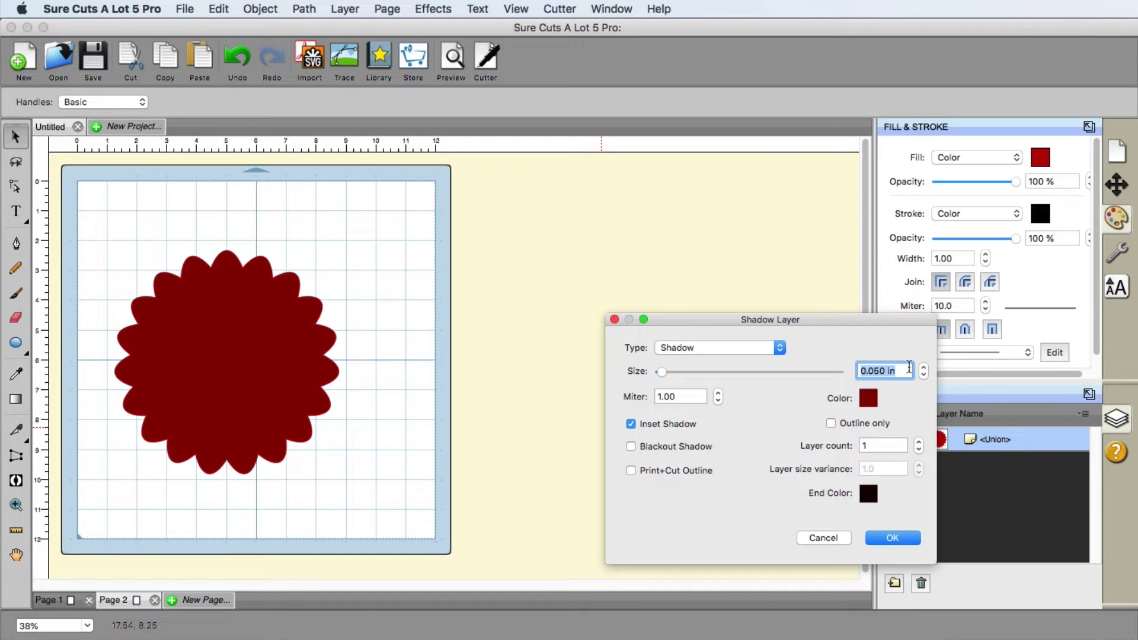
{"action": "left_click", "coordinate": [643, 425]}
{"action": "left_click", "coordinate": [924, 367]}
{"action": "left_click", "coordinate": [925, 367]}
{"action": "left_click", "coordinate": [923, 377]}
{"action": "left_click", "coordinate": [924, 377]}
{"action": "left_click", "coordinate": [923, 367]}
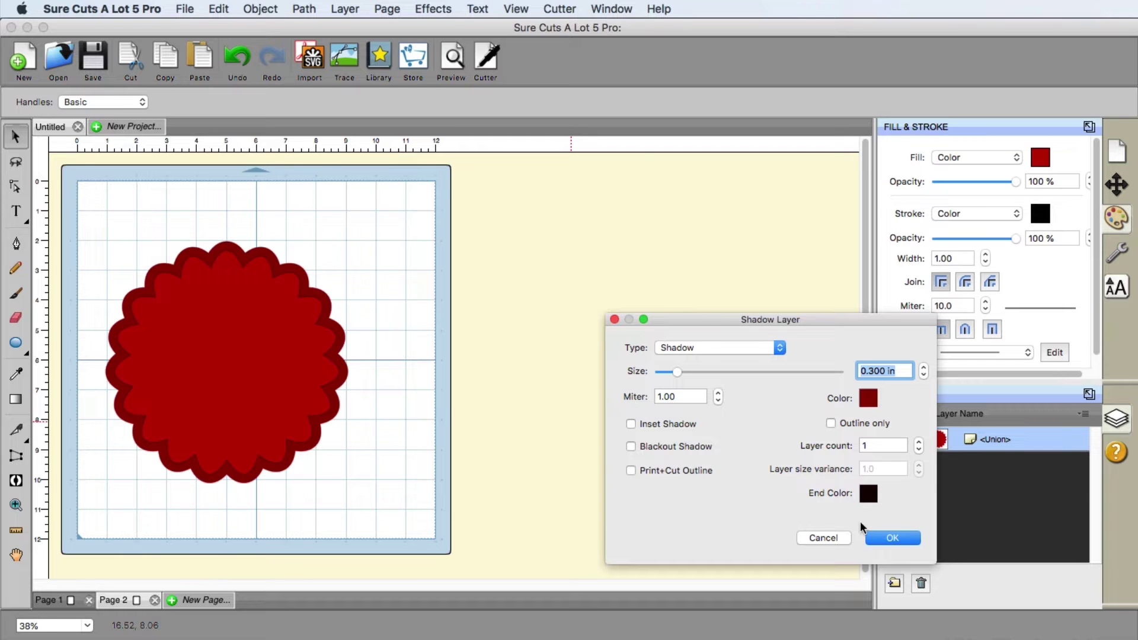
{"action": "left_click", "coordinate": [895, 539]}
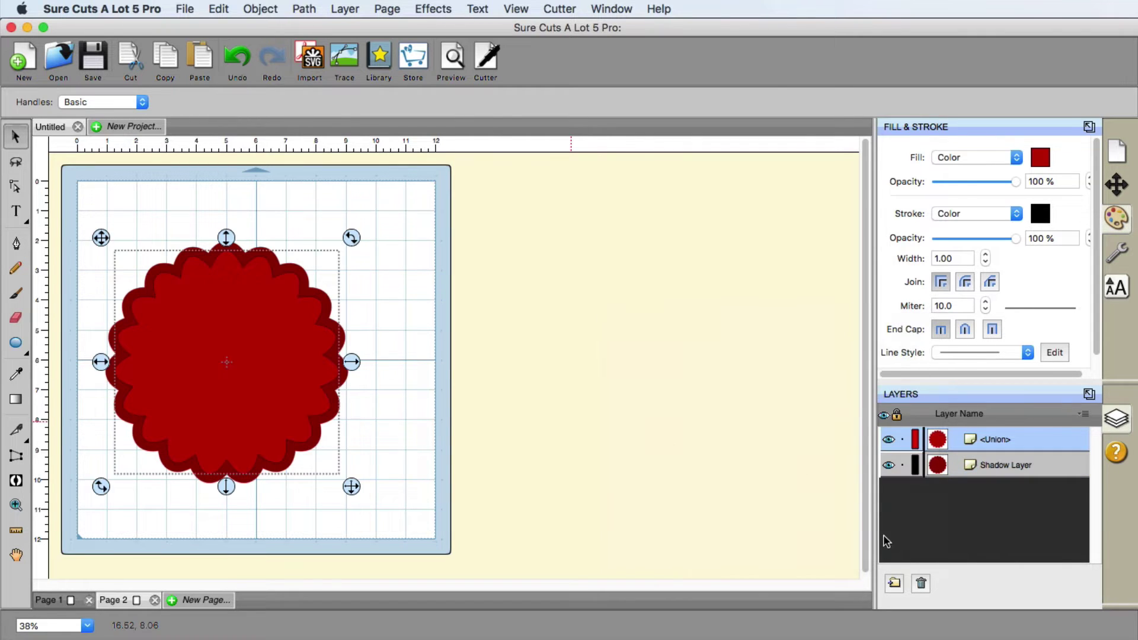
Select the union shape and toggle its visibility to compare it against the shadow layer.
{"action": "left_click", "coordinate": [492, 317]}
{"action": "left_click", "coordinate": [990, 443]}
{"action": "left_click", "coordinate": [987, 467]}
{"action": "left_click", "coordinate": [1007, 439]}
{"action": "left_click", "coordinate": [888, 440]}
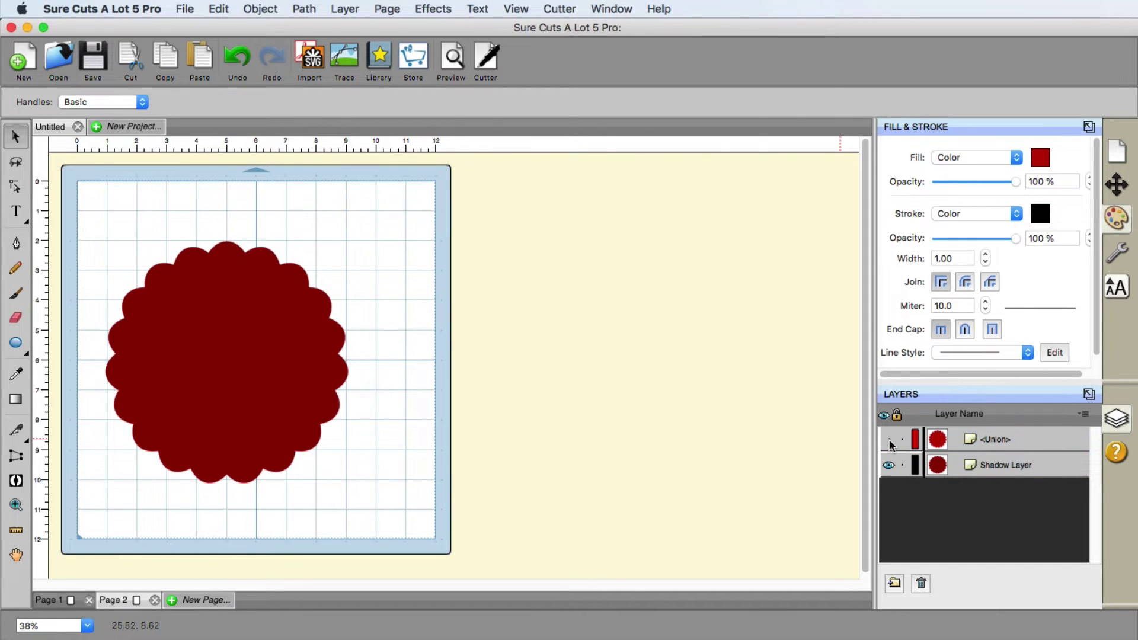
{"action": "left_click", "coordinate": [889, 440]}
{"action": "left_click", "coordinate": [888, 440]}
{"action": "left_click", "coordinate": [888, 441]}
{"action": "left_click", "coordinate": [889, 440]}
{"action": "left_click", "coordinate": [888, 440]}
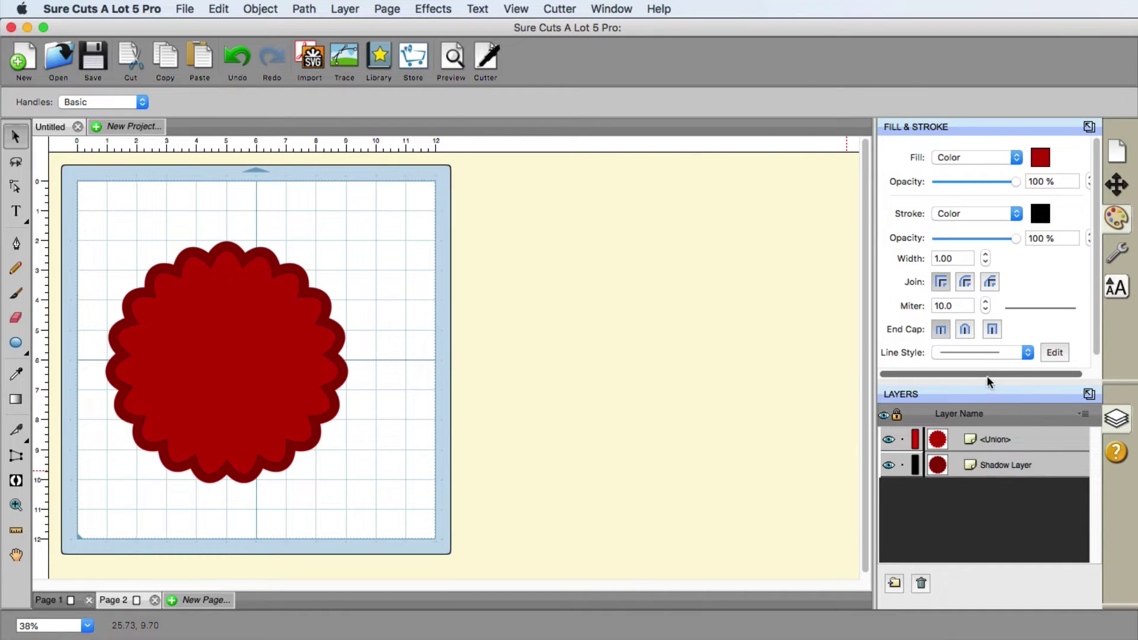
Give the union shape's outline the long-dash line style.
{"action": "left_click", "coordinate": [987, 353]}
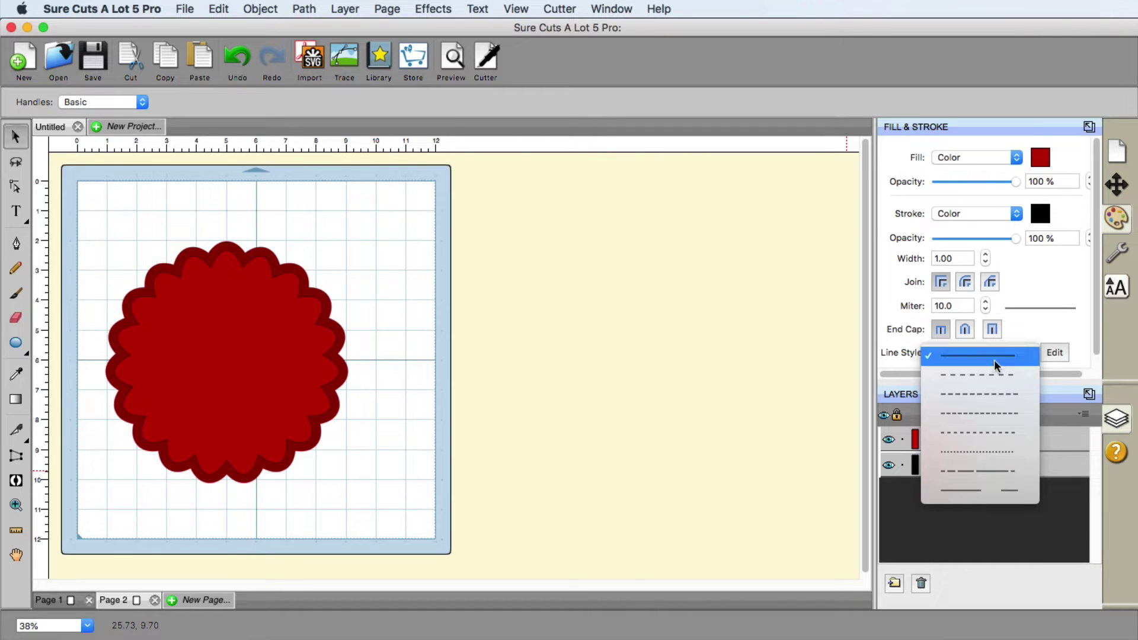
{"action": "left_click", "coordinate": [988, 491]}
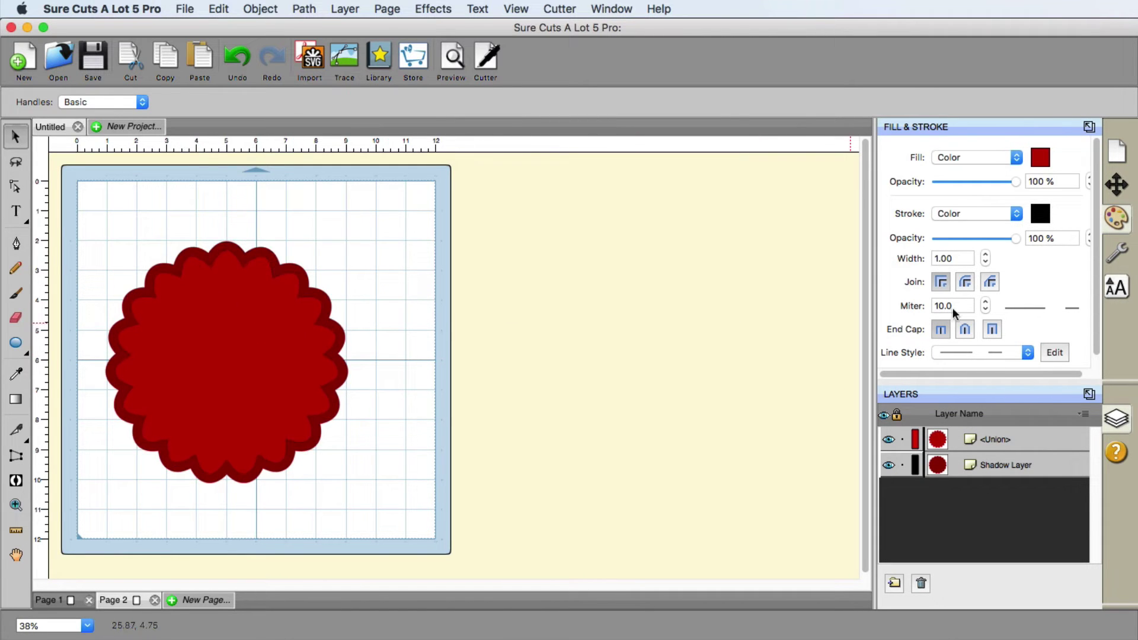
{"action": "left_click", "coordinate": [969, 449]}
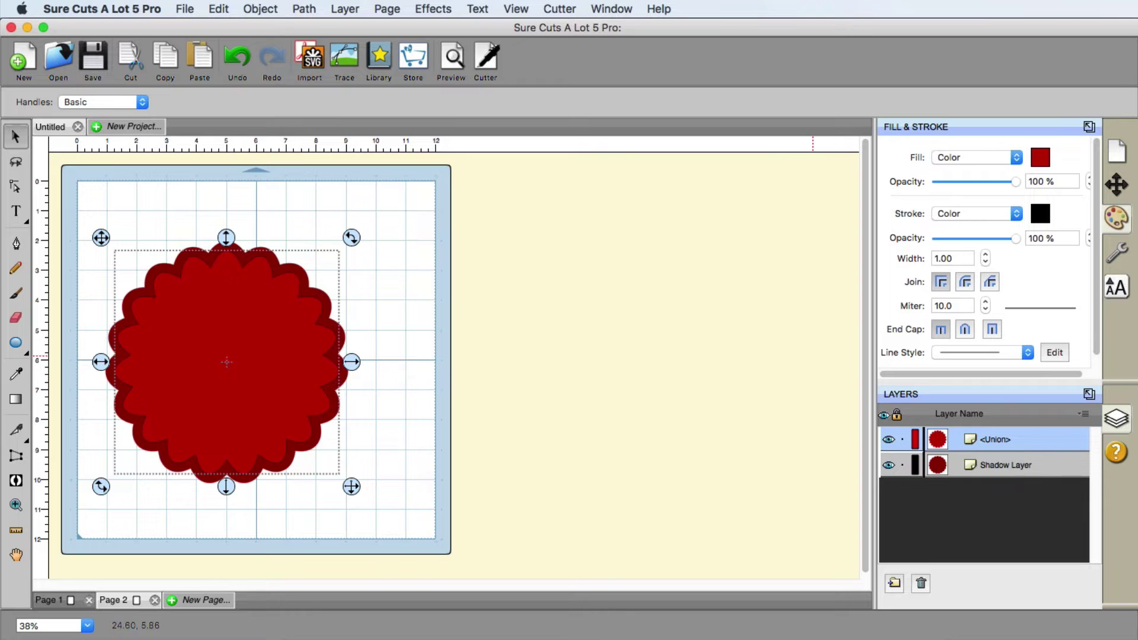
{"action": "left_click", "coordinate": [980, 354]}
{"action": "left_click", "coordinate": [971, 489]}
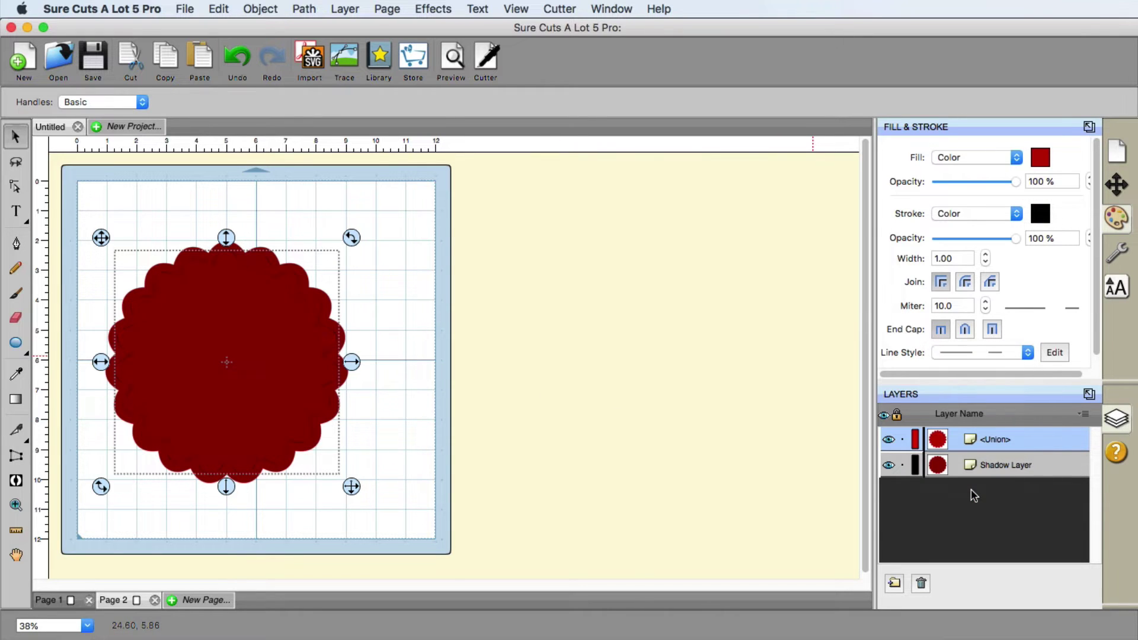
Fill the shadow layer with bright red FF0000 at 59% opacity, then reselect the union shape.
{"action": "left_click", "coordinate": [1035, 468]}
{"action": "left_click", "coordinate": [1042, 160]}
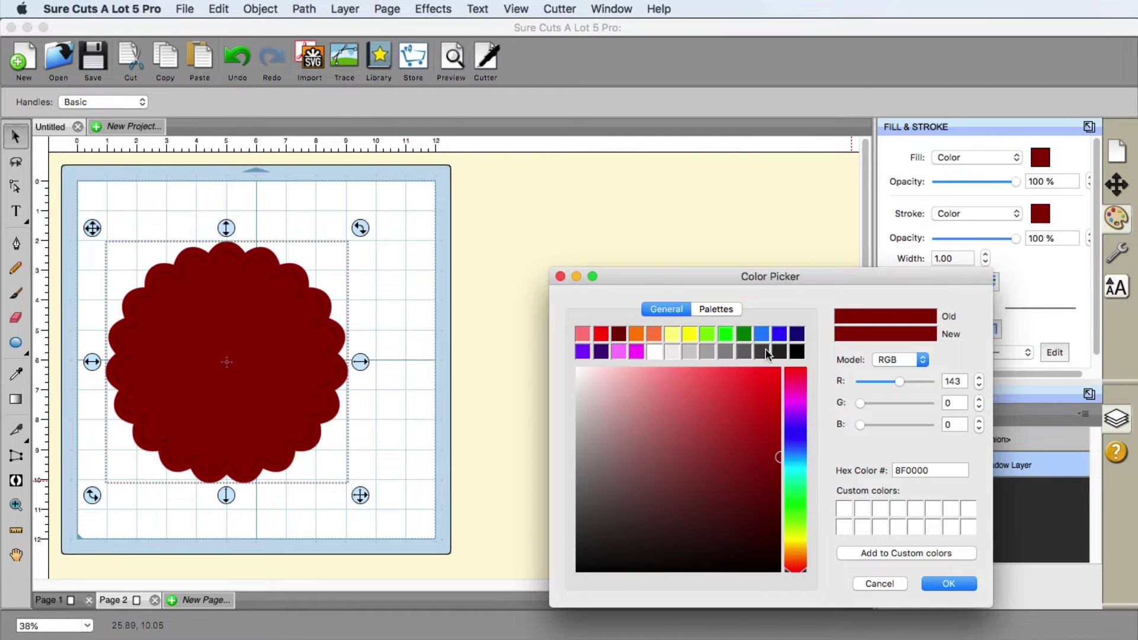
{"action": "left_click", "coordinate": [601, 335]}
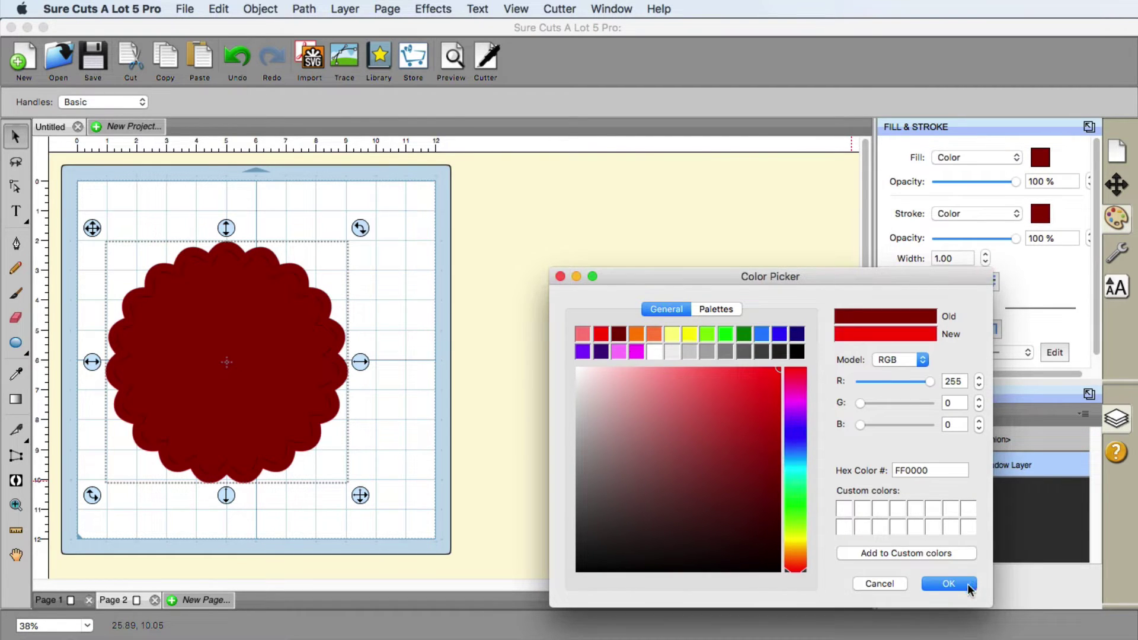
{"action": "left_click", "coordinate": [948, 584]}
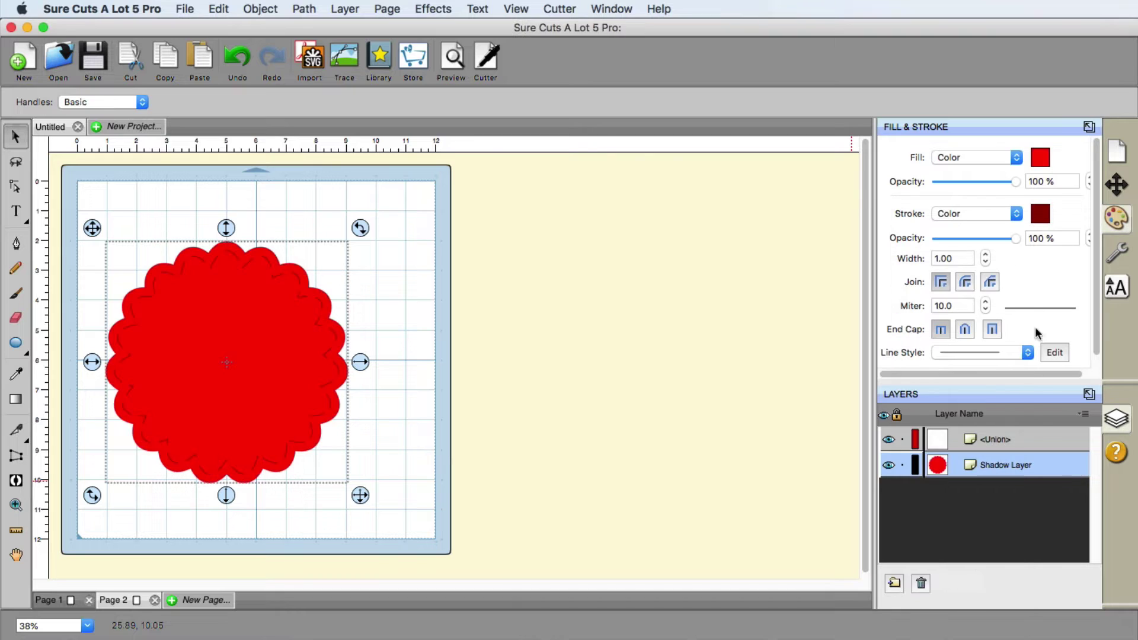
{"action": "left_click", "coordinate": [1010, 239]}
{"action": "left_click_drag", "start_coordinate": [1004, 182], "coordinate": [983, 183]}
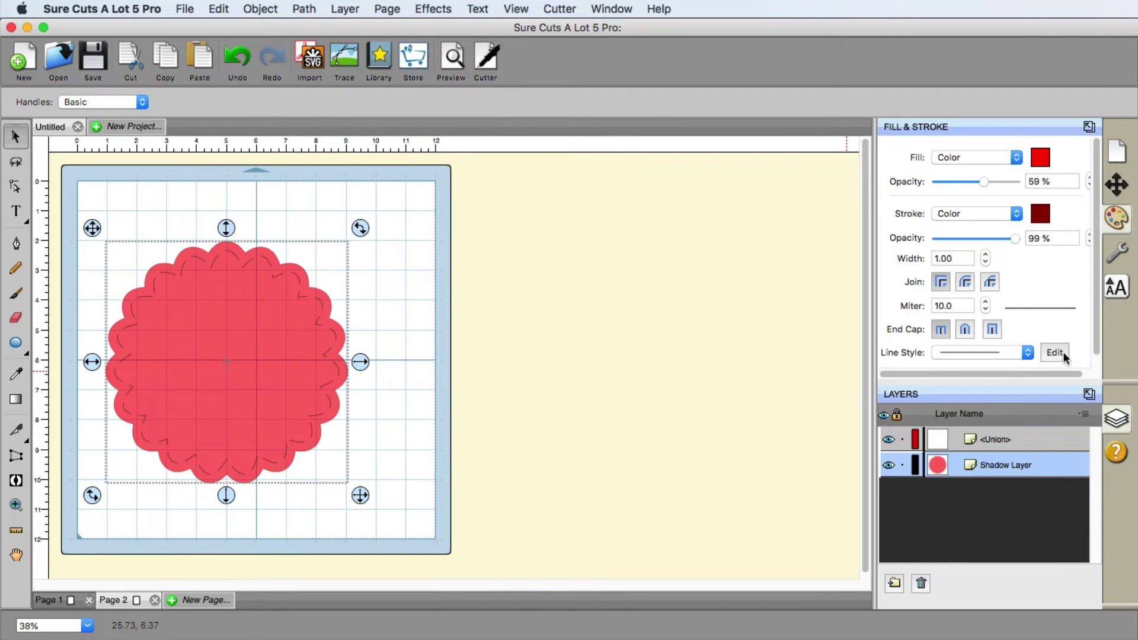
{"action": "left_click", "coordinate": [1000, 442]}
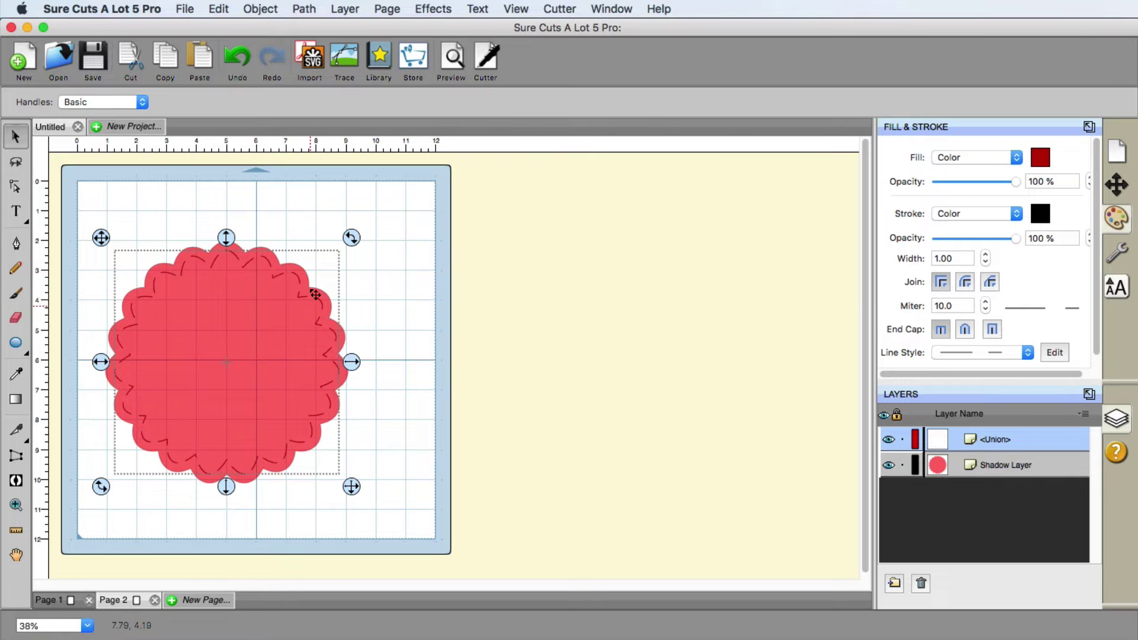
Edit the union's line style to a 20 dash and 10 gap pattern and replace it.
{"action": "left_click", "coordinate": [1055, 352]}
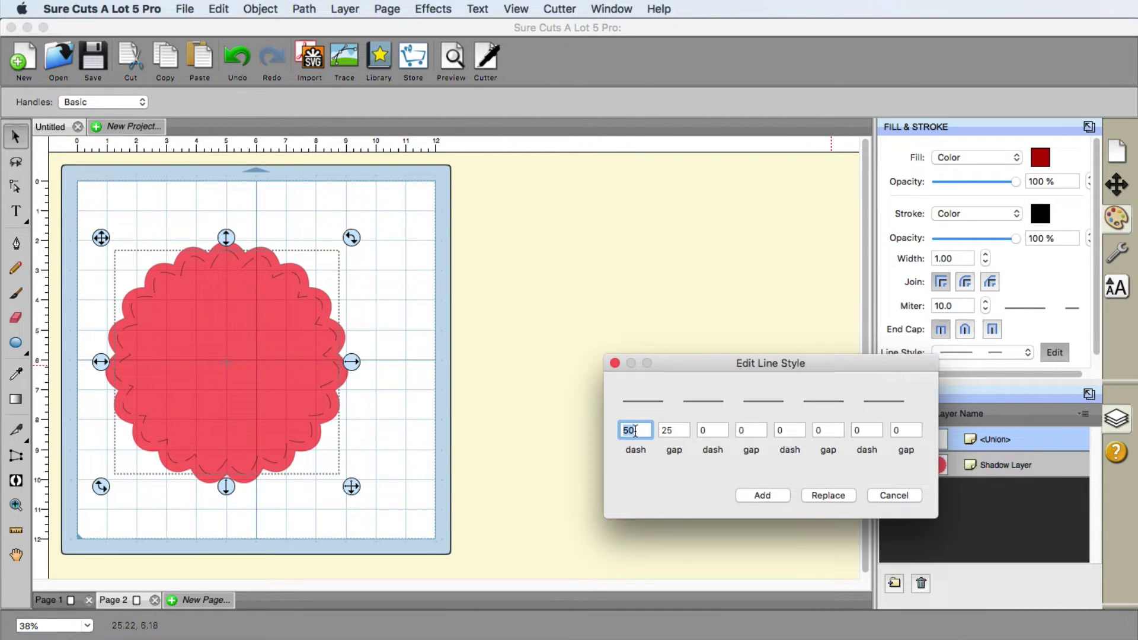
{"action": "type", "text": "20"}
{"action": "double_click", "coordinate": [666, 431]}
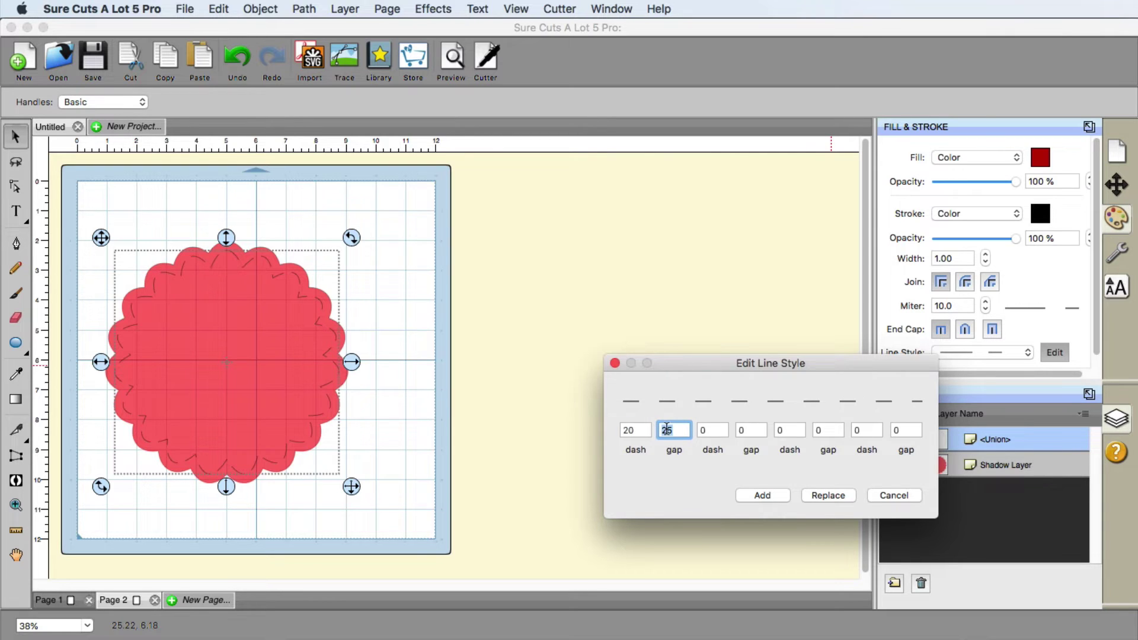
{"action": "type", "text": "10"}
{"action": "double_click", "coordinate": [728, 433]}
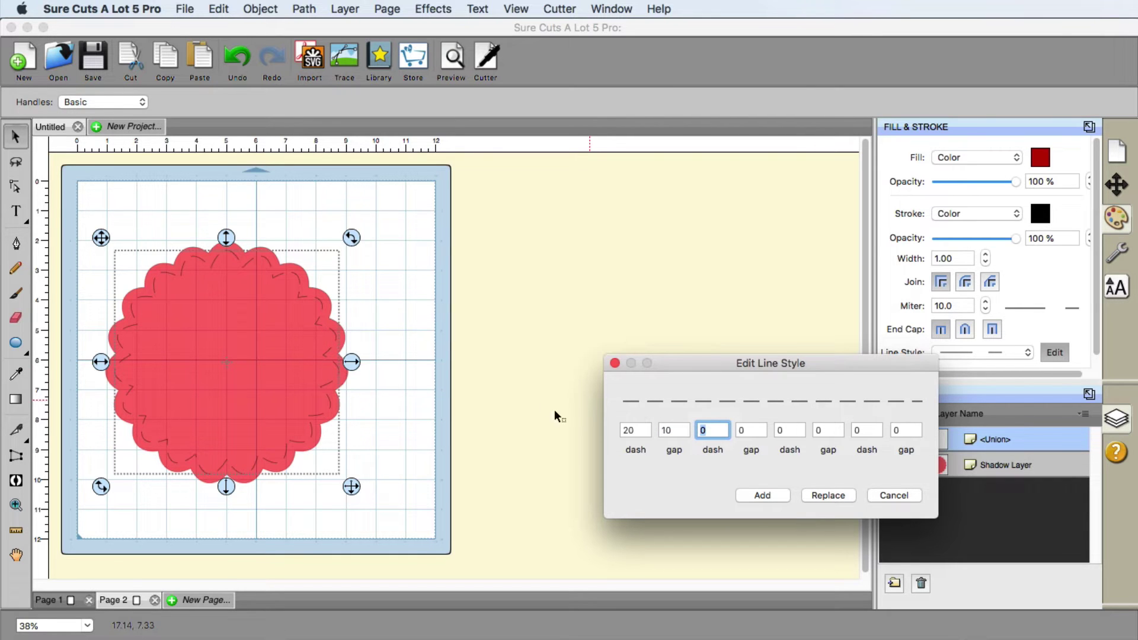
{"action": "left_click", "coordinate": [829, 495]}
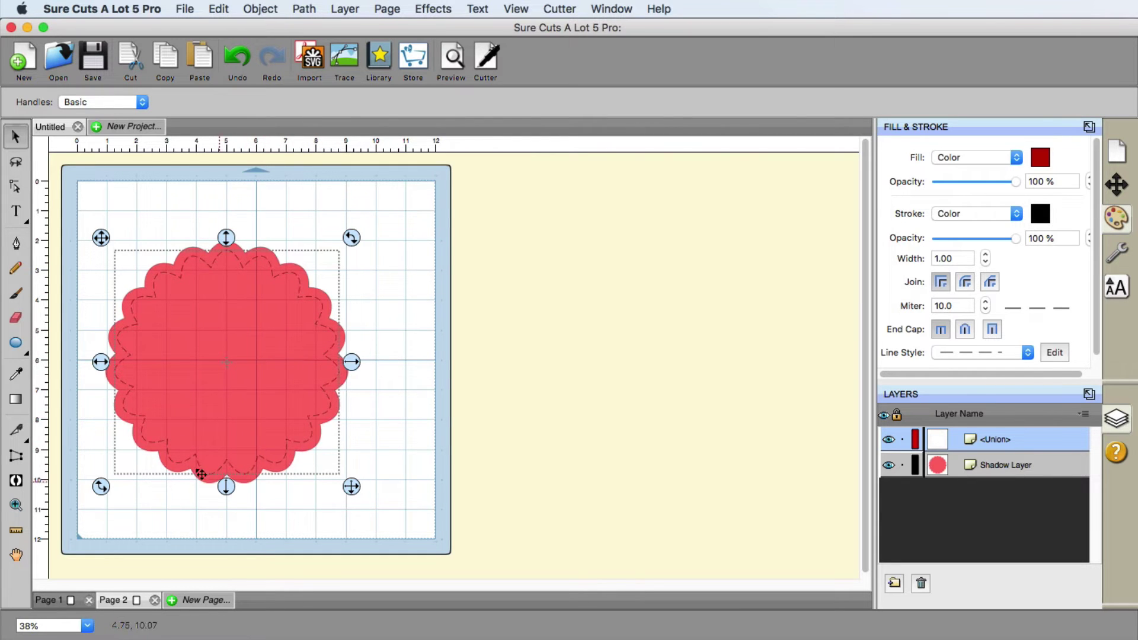
{"action": "left_click", "coordinate": [457, 340]}
{"action": "left_click", "coordinate": [60, 601]}
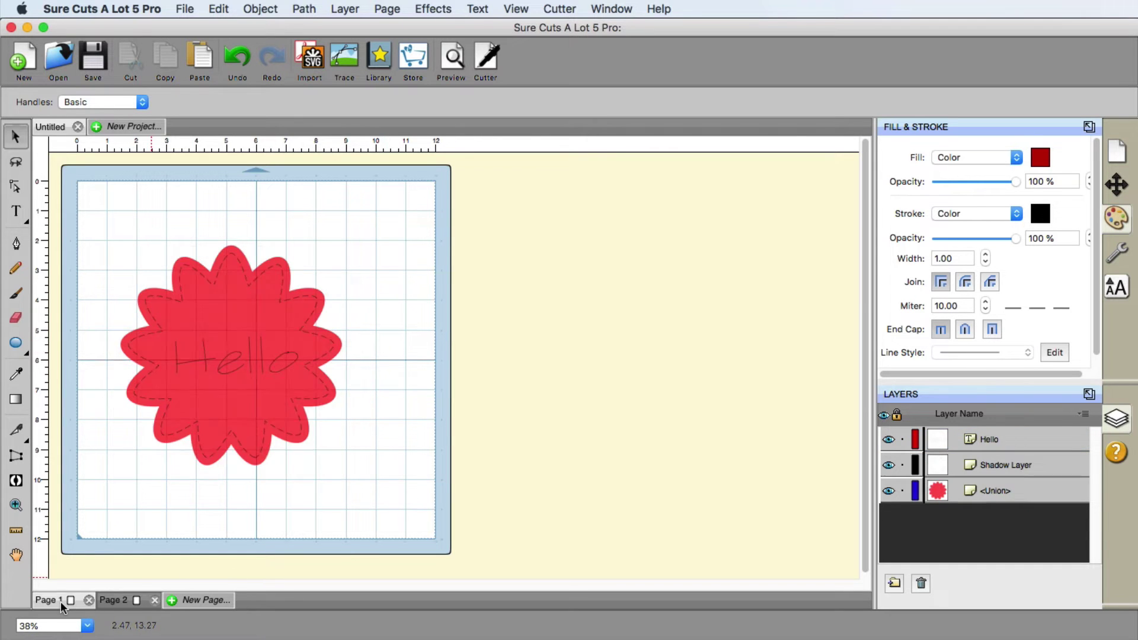
{"action": "left_click", "coordinate": [121, 602]}
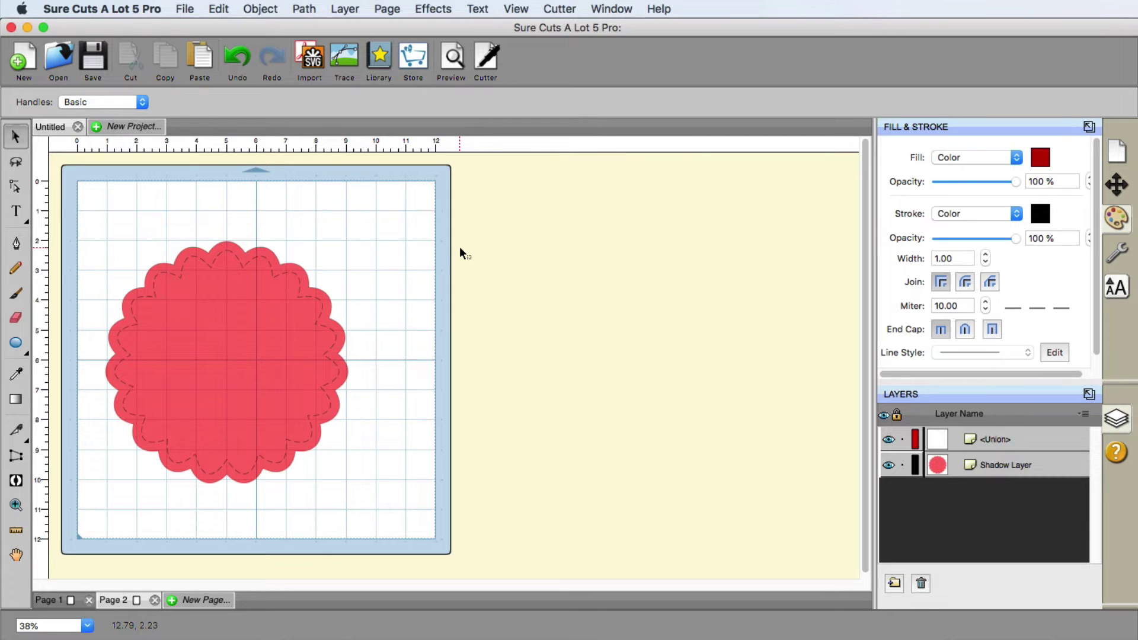
{"action": "left_click", "coordinate": [664, 13]}
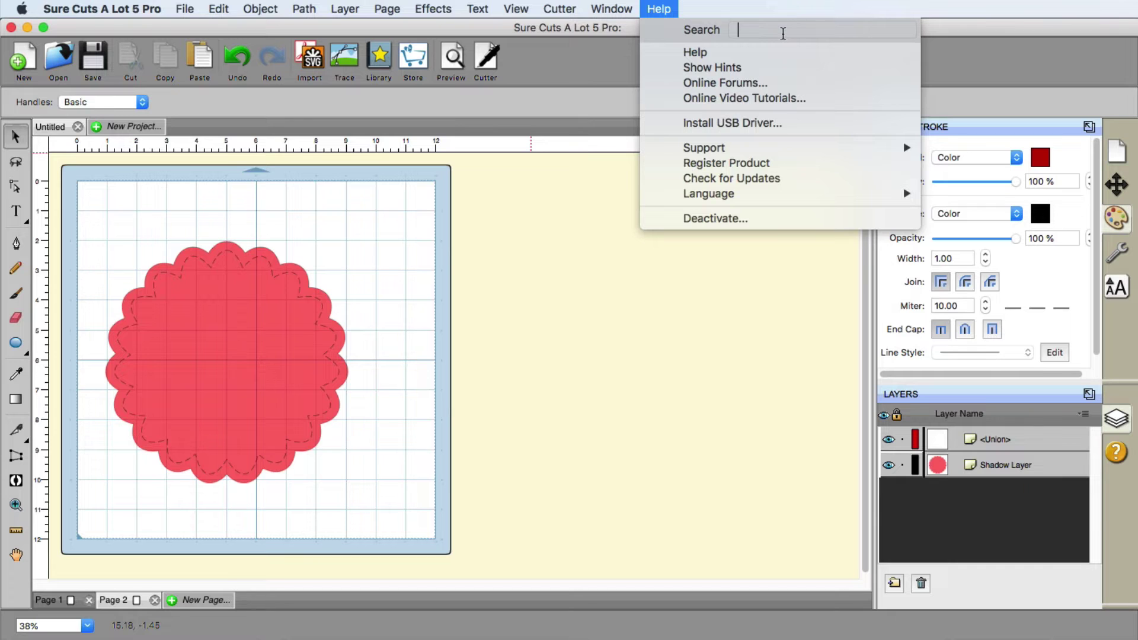
{"action": "type", "text": "ld"}
{"action": "mouse_move", "coordinate": [858, 58]}
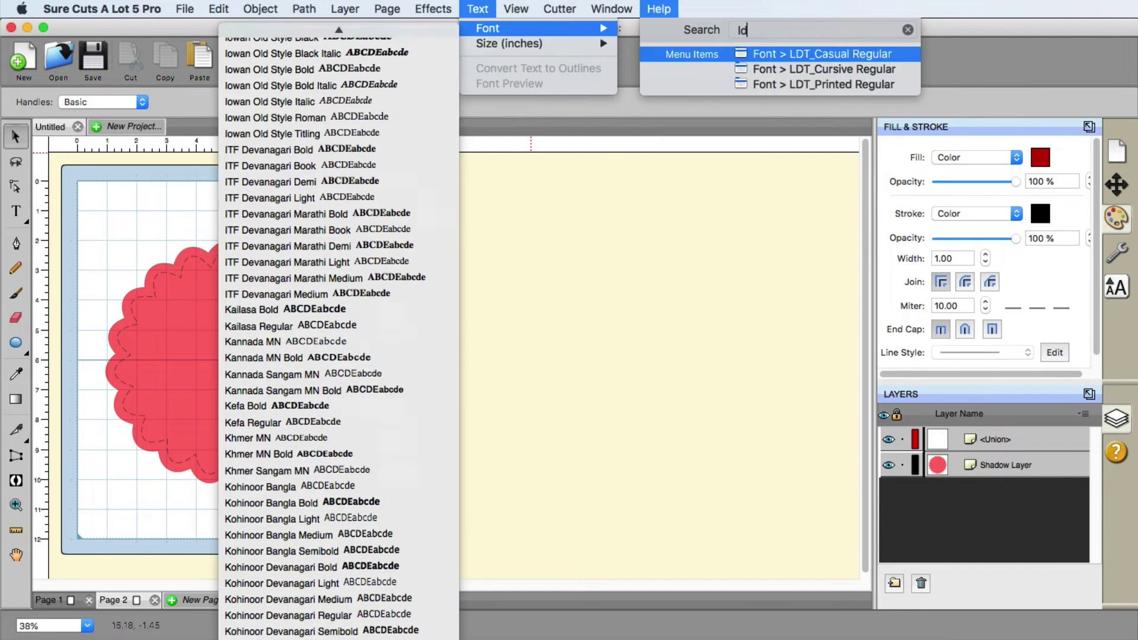
{"action": "left_click", "coordinate": [858, 58]}
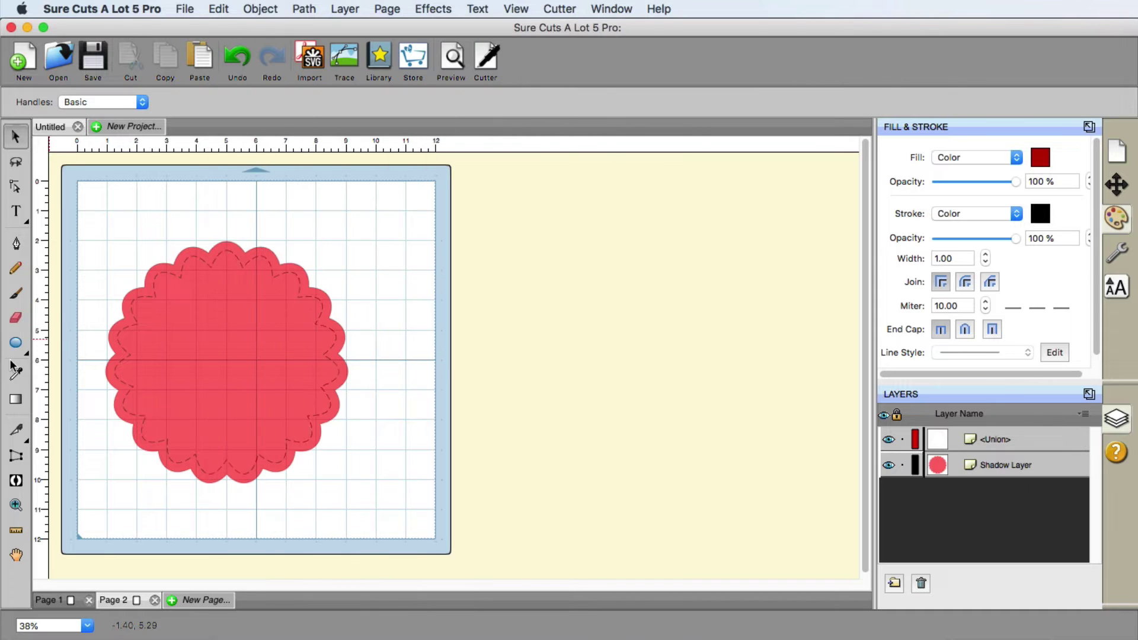
Start a new text object at the top of the page and type H.
{"action": "left_click", "coordinate": [16, 217]}
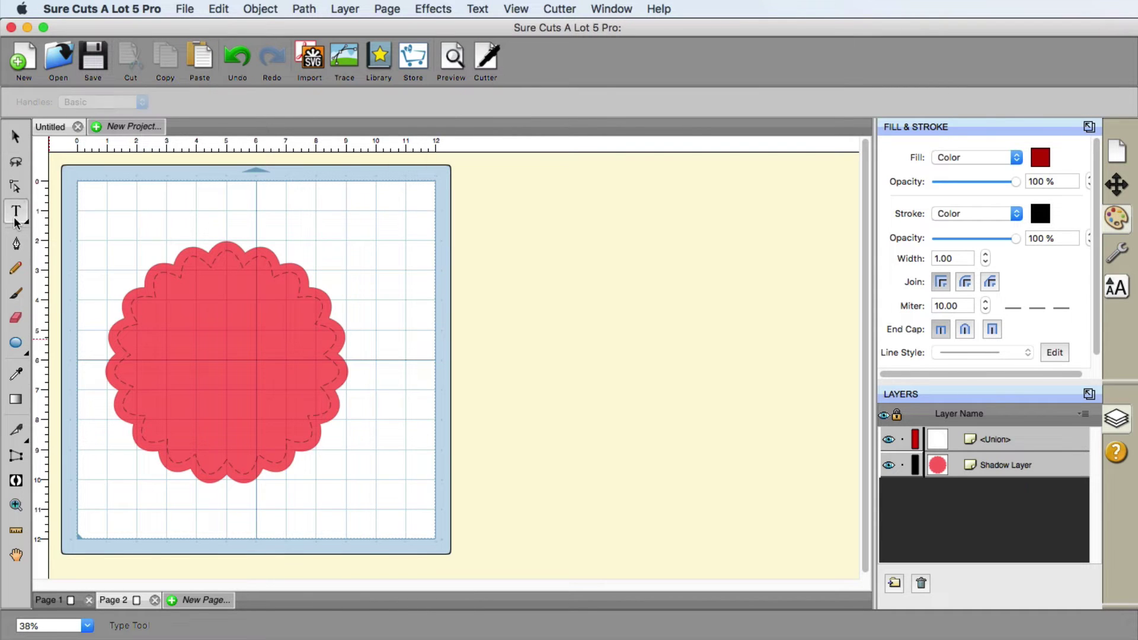
{"action": "left_click", "coordinate": [289, 215]}
{"action": "type", "text": "Hello"}
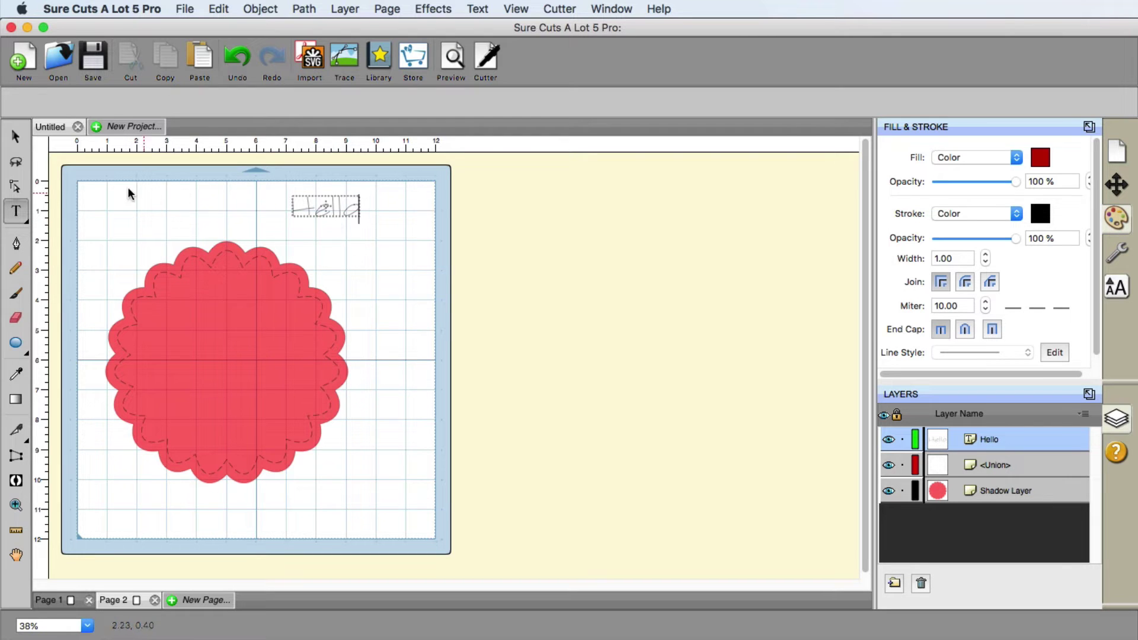
Drag the Hello text onto the middle of the red scalloped badge and deselect it.
{"action": "left_click", "coordinate": [16, 137]}
{"action": "left_click_drag", "start_coordinate": [361, 214], "coordinate": [313, 435]}
{"action": "left_click_drag", "start_coordinate": [278, 399], "coordinate": [269, 390]}
{"action": "left_click", "coordinate": [390, 336]}
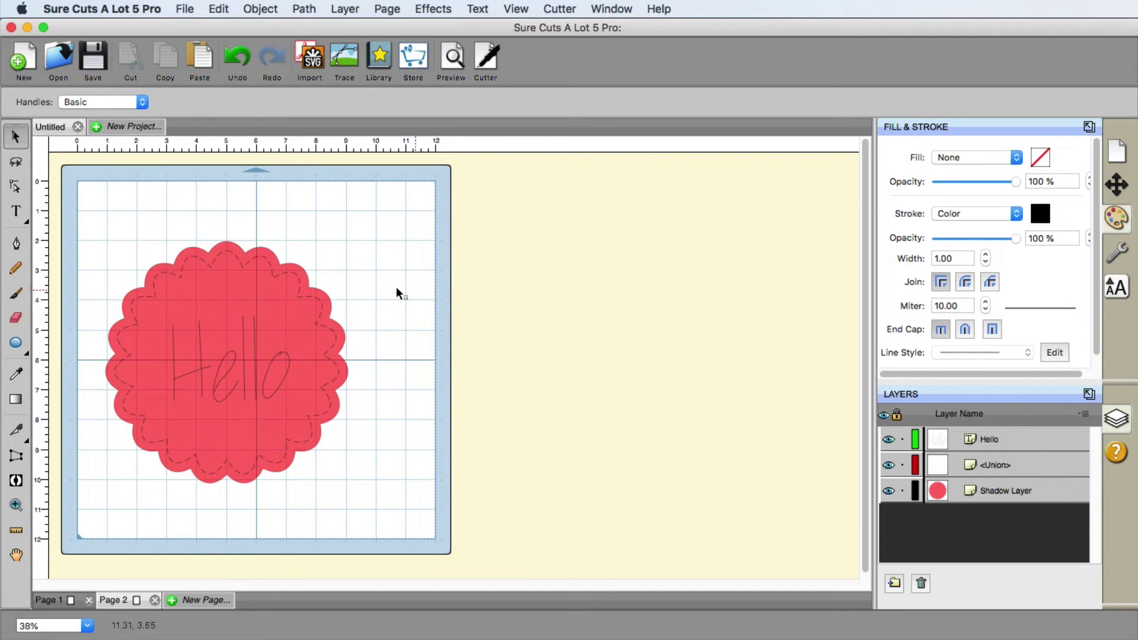
Select all three objects and export them as Design Space compatible stitch.svg, replacing the old file.
{"action": "left_click_drag", "start_coordinate": [70, 191], "coordinate": [430, 541]}
{"action": "left_click", "coordinate": [185, 9]}
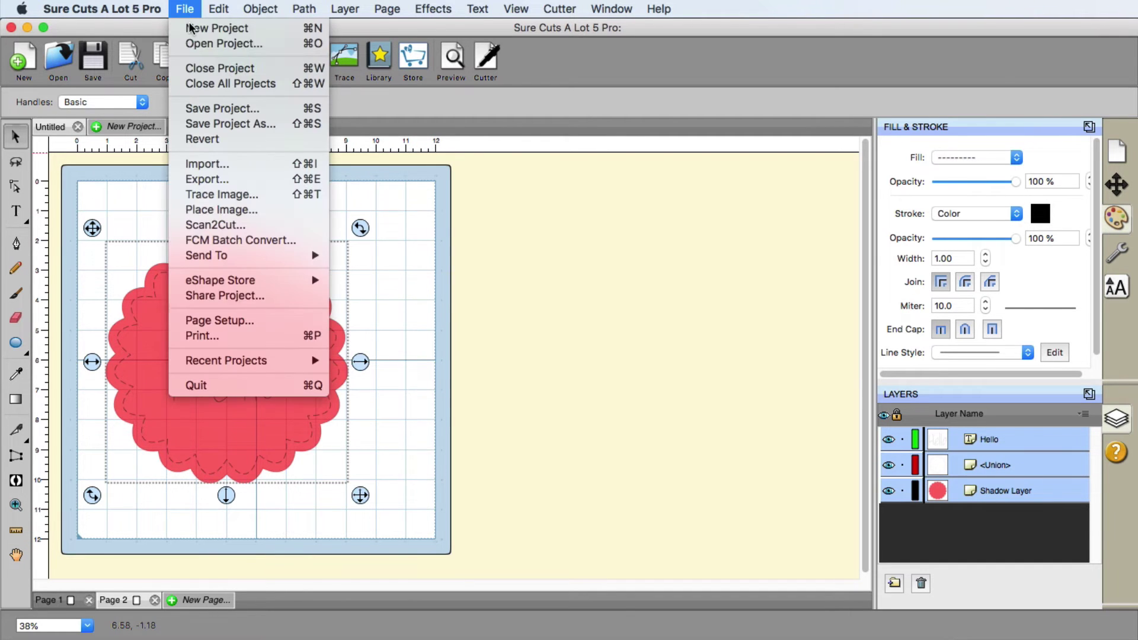
{"action": "left_click", "coordinate": [251, 179]}
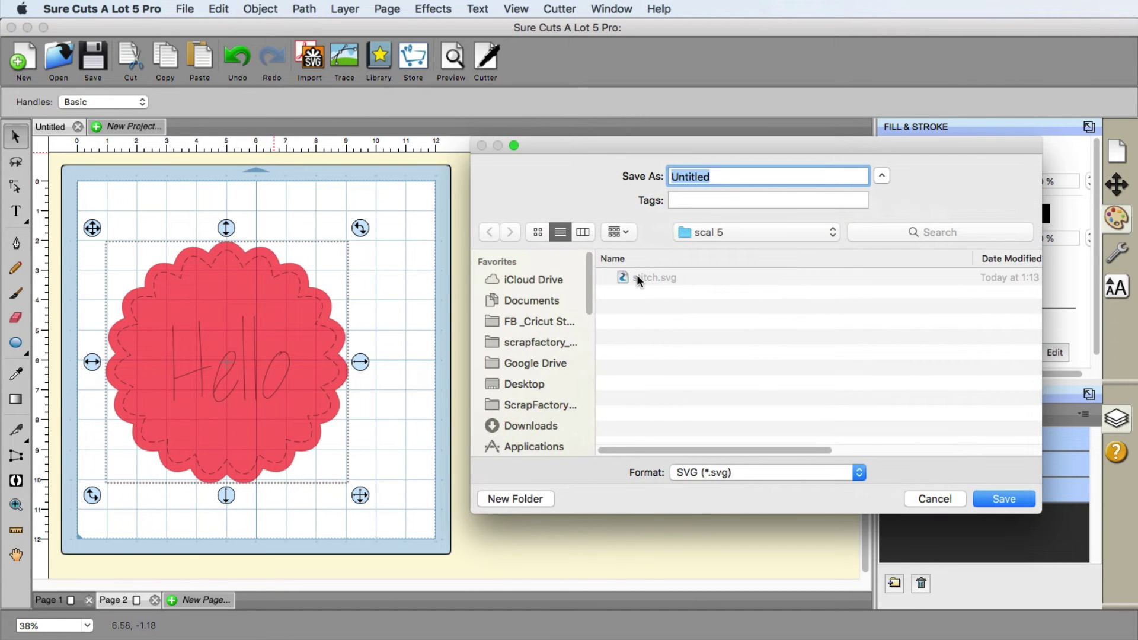
{"action": "left_click", "coordinate": [636, 277]}
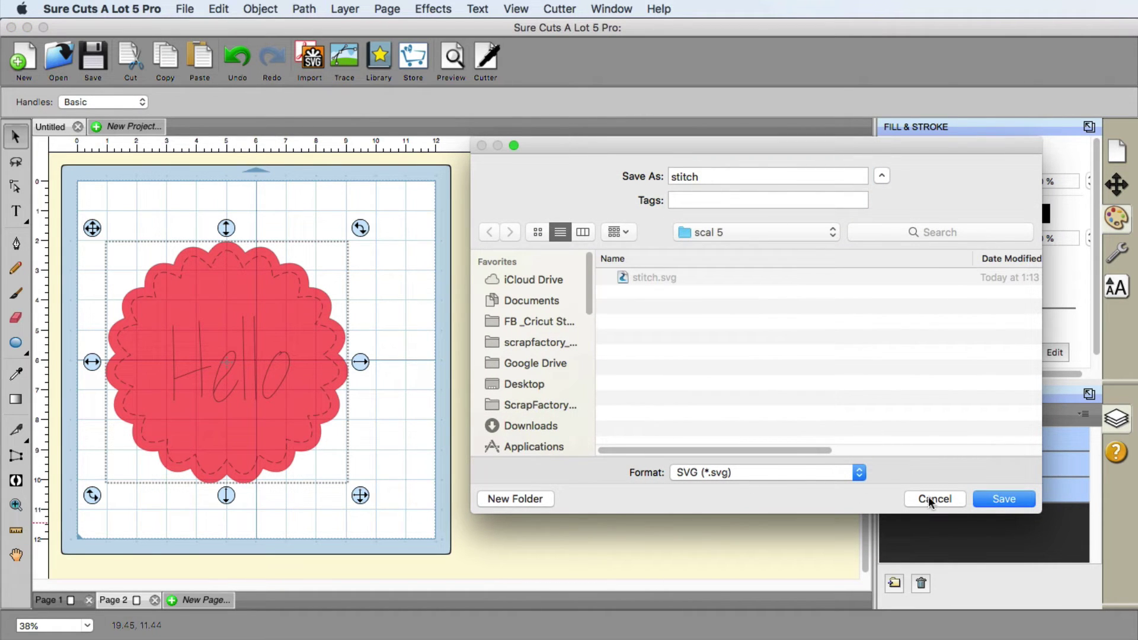
{"action": "left_click", "coordinate": [1005, 500]}
{"action": "left_click", "coordinate": [869, 249]}
{"action": "left_click_drag", "start_coordinate": [725, 343], "coordinate": [550, 212]}
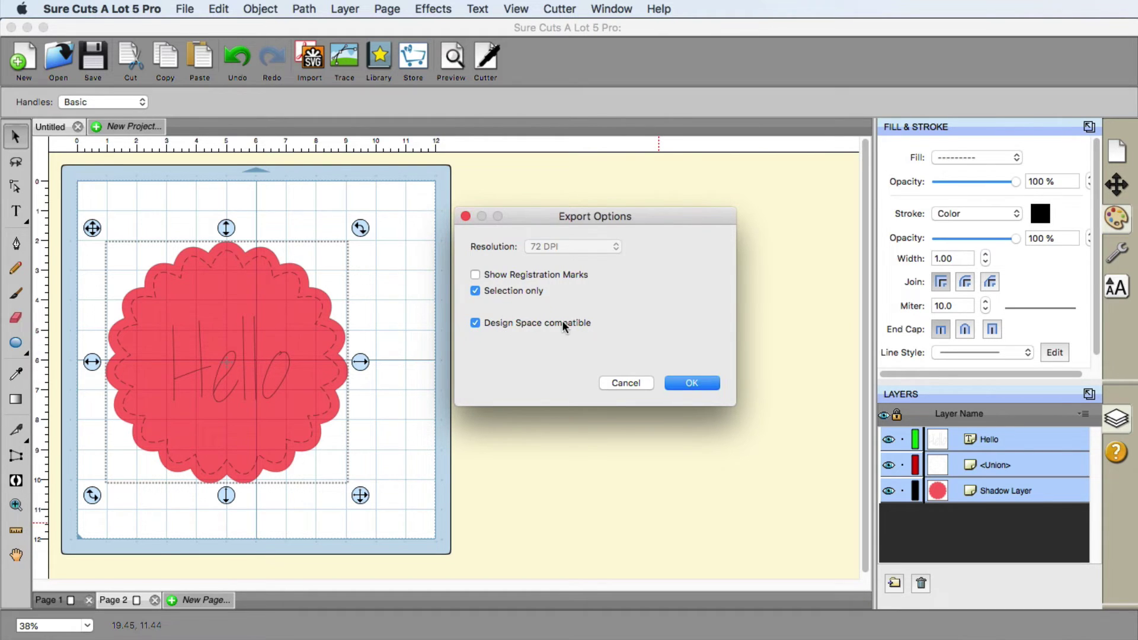
{"action": "left_click", "coordinate": [690, 384]}
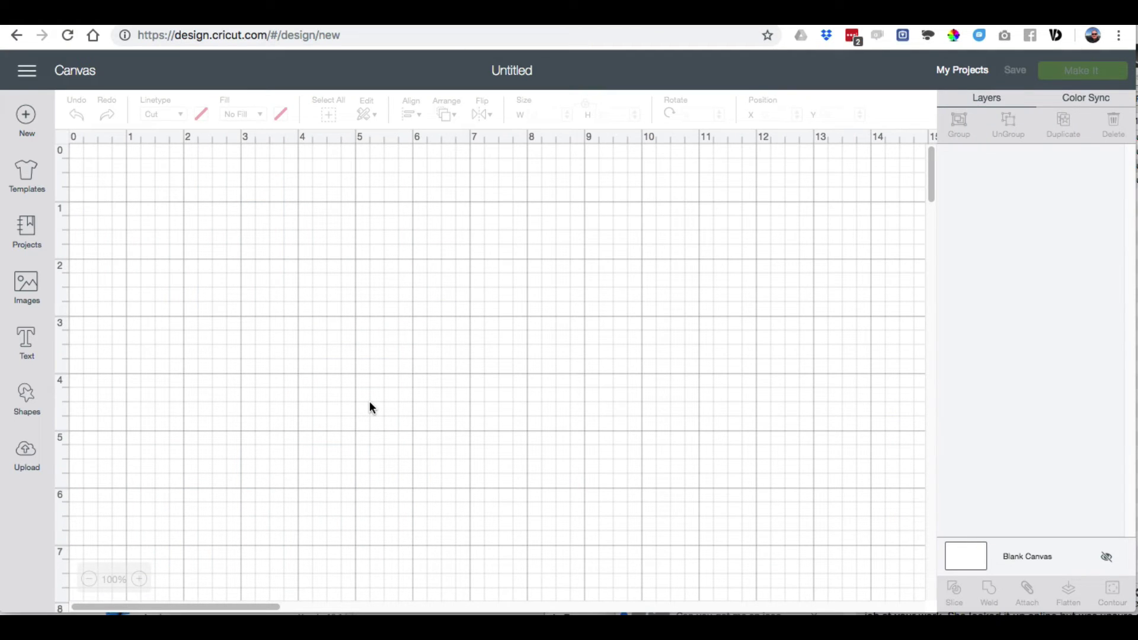
Upload stitch.svg through Upload Image and save it as the stitch image.
{"action": "left_click", "coordinate": [25, 450]}
{"action": "left_click", "coordinate": [339, 324]}
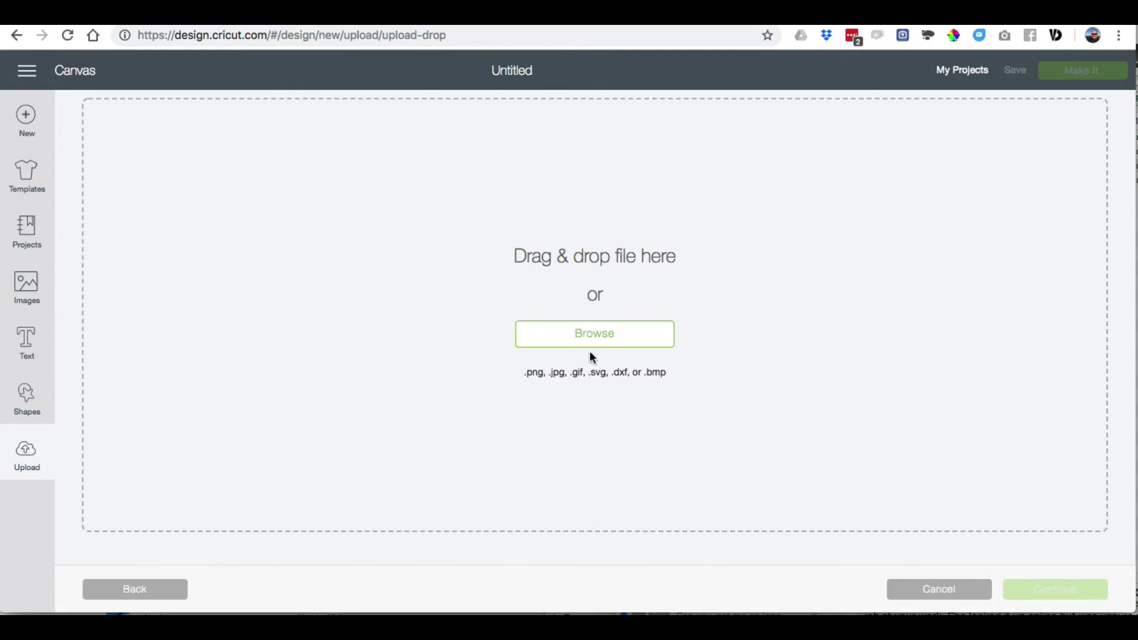
{"action": "left_click", "coordinate": [637, 336]}
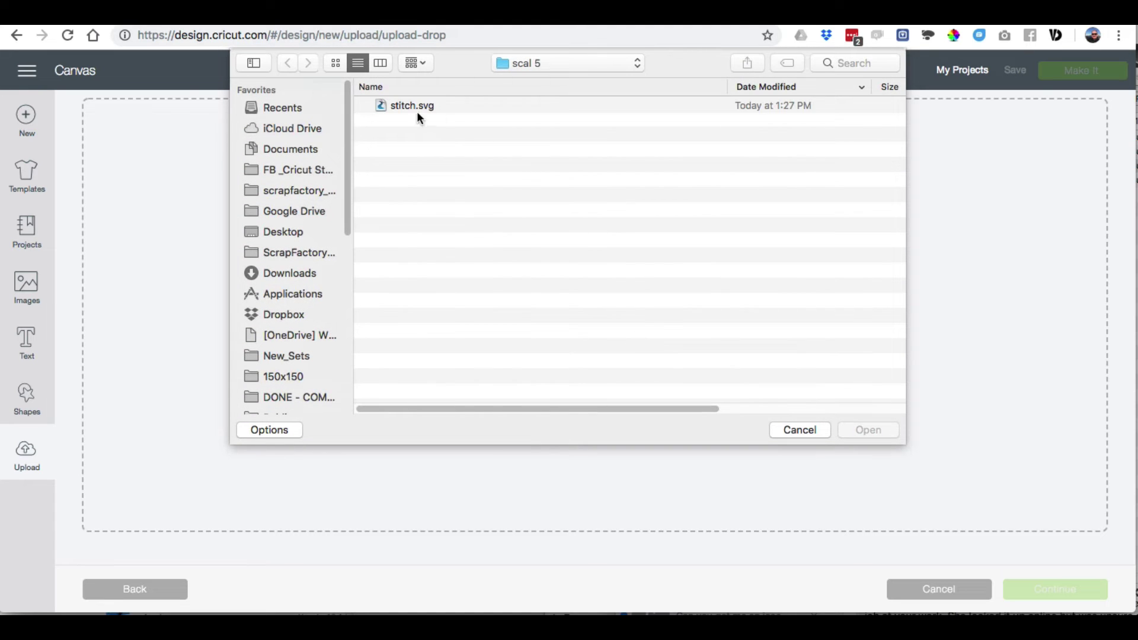
{"action": "left_click", "coordinate": [404, 108]}
{"action": "left_click", "coordinate": [879, 430]}
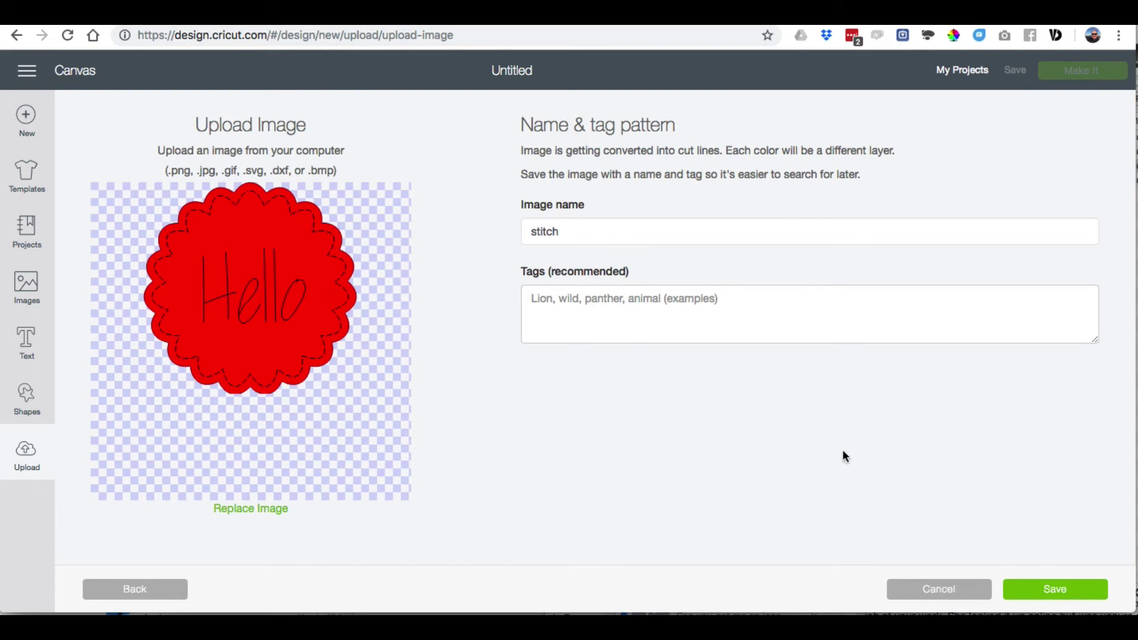
{"action": "left_click", "coordinate": [1071, 590]}
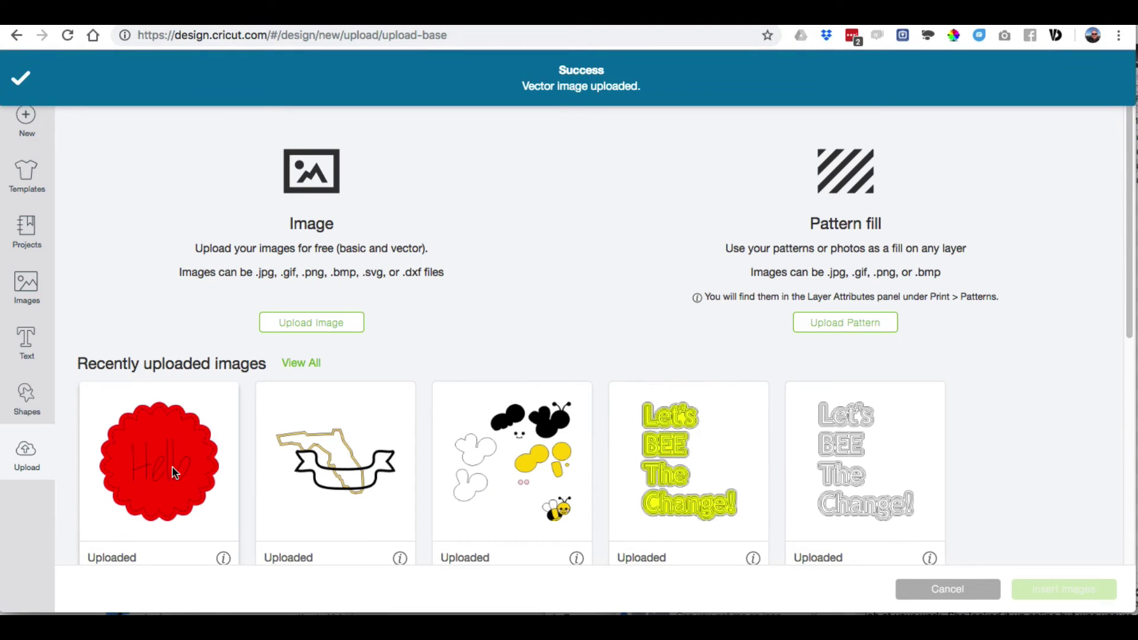
Insert the red Hello badge and position it near the canvas top-left at 50% zoom, previewing Make It once.
{"action": "left_click", "coordinate": [175, 473]}
{"action": "left_click", "coordinate": [1078, 588]}
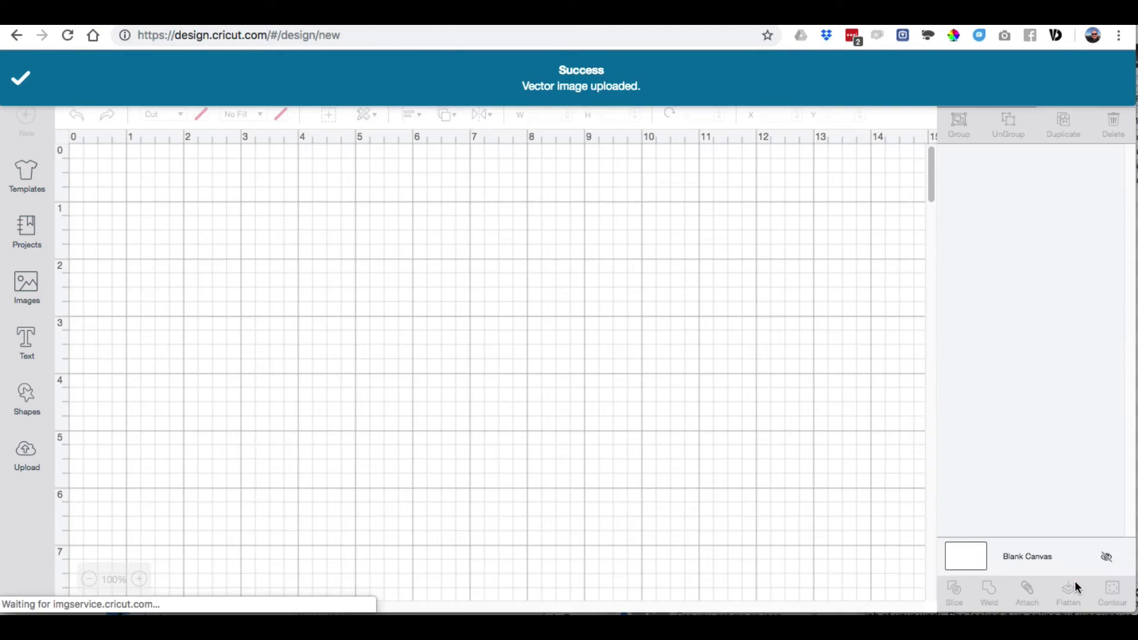
{"action": "left_click_drag", "start_coordinate": [509, 453], "coordinate": [447, 261]}
{"action": "scroll", "coordinate": [359, 427], "scroll_direction": "down", "scroll_amount": 3}
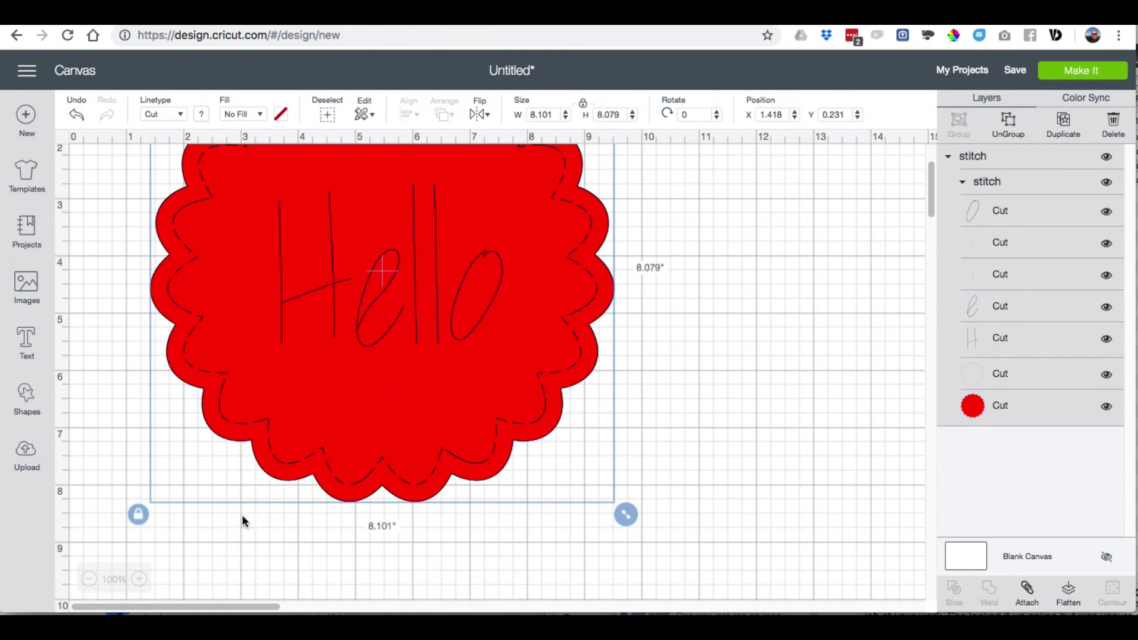
{"action": "left_click", "coordinate": [89, 579]}
{"action": "left_click", "coordinate": [89, 579]}
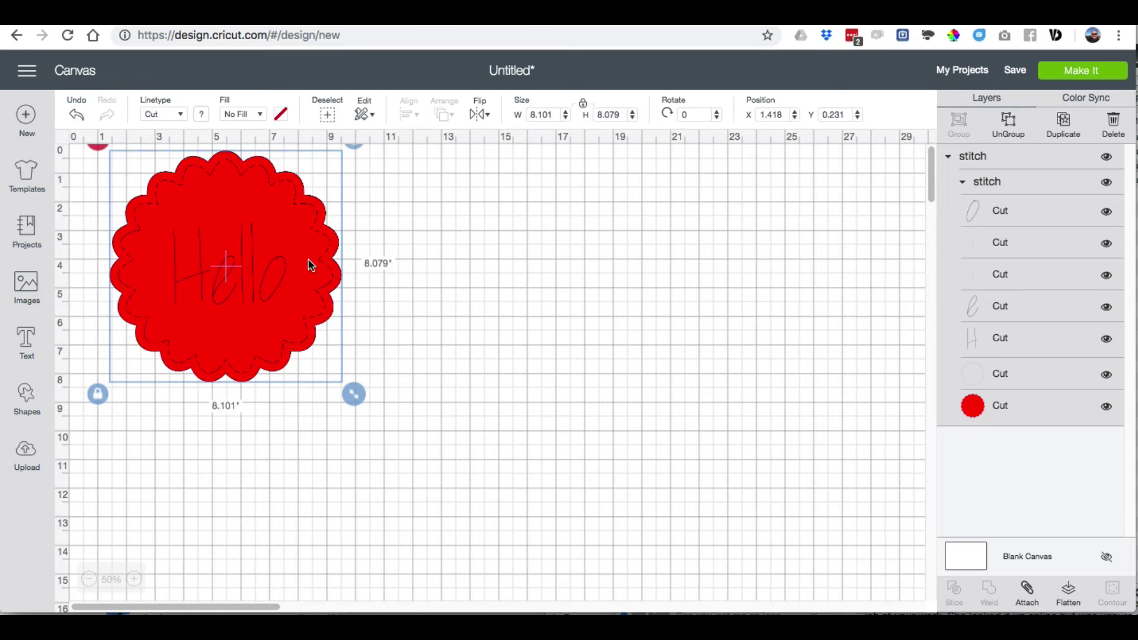
{"action": "left_click_drag", "start_coordinate": [309, 264], "coordinate": [316, 304]}
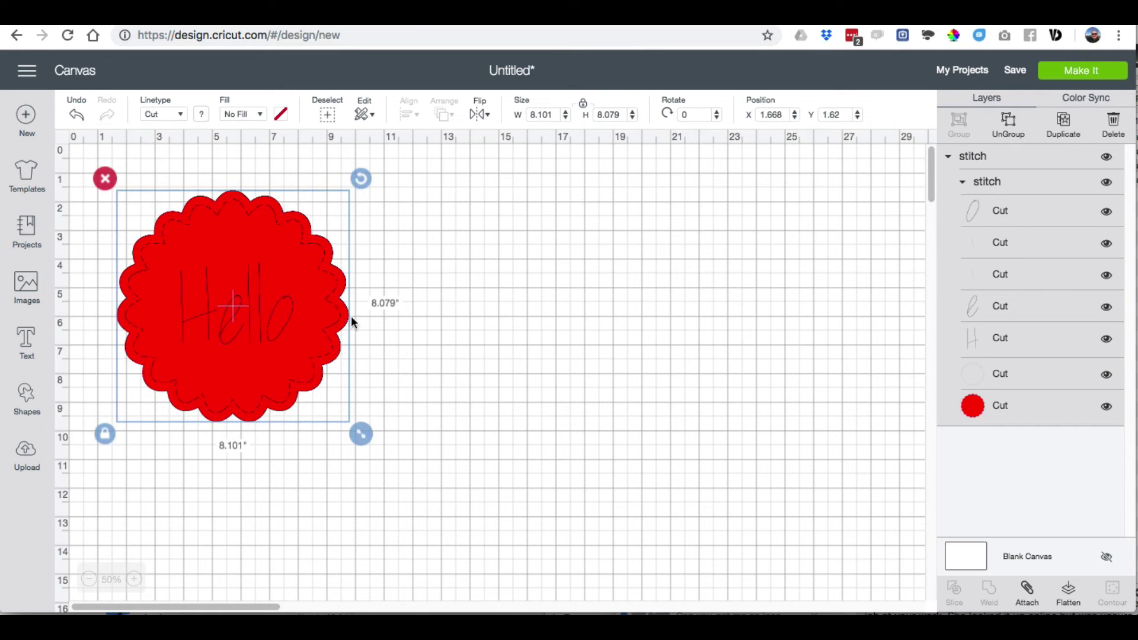
{"action": "left_click", "coordinate": [1075, 74]}
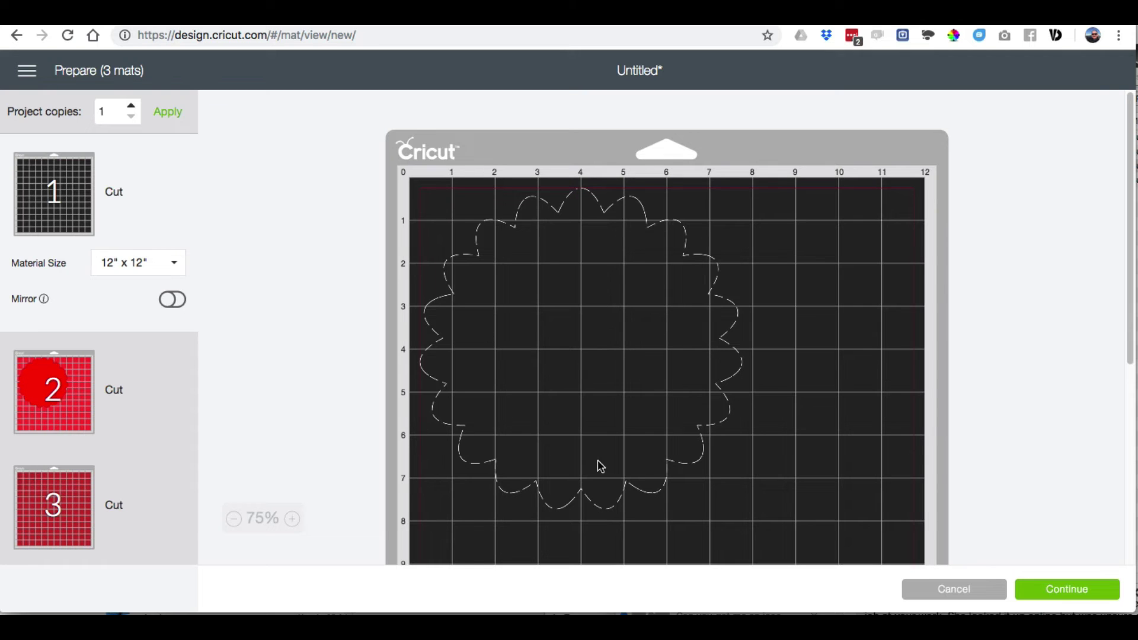
{"action": "left_click", "coordinate": [954, 591]}
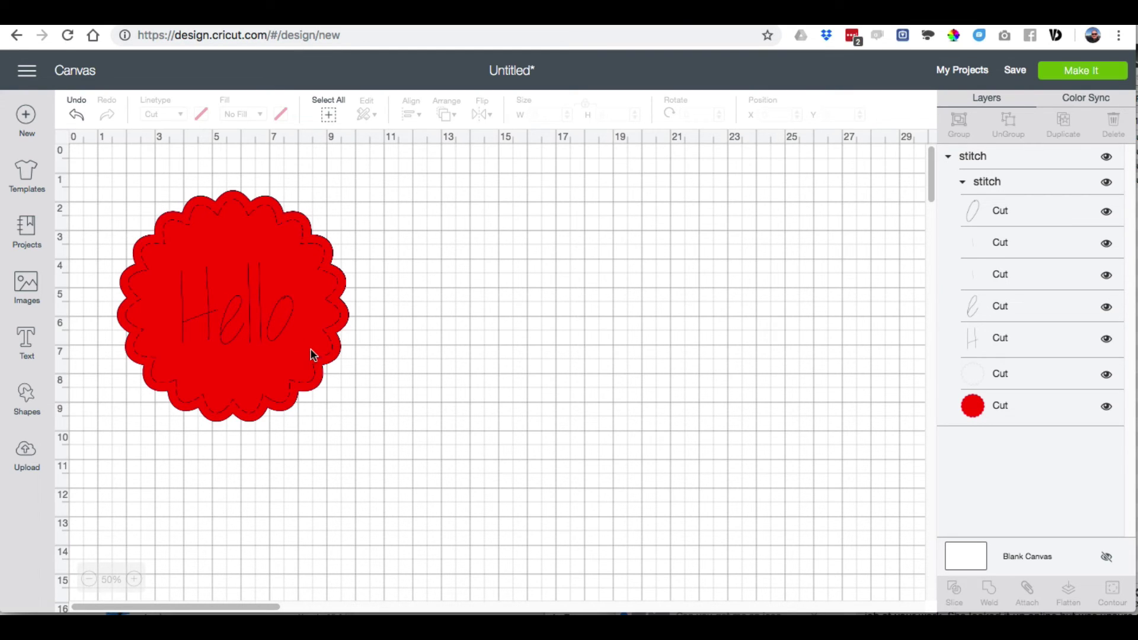
Switch the Hello letter and dashed stitch-line layers from Cut to Draw.
{"action": "left_click", "coordinate": [1008, 216]}
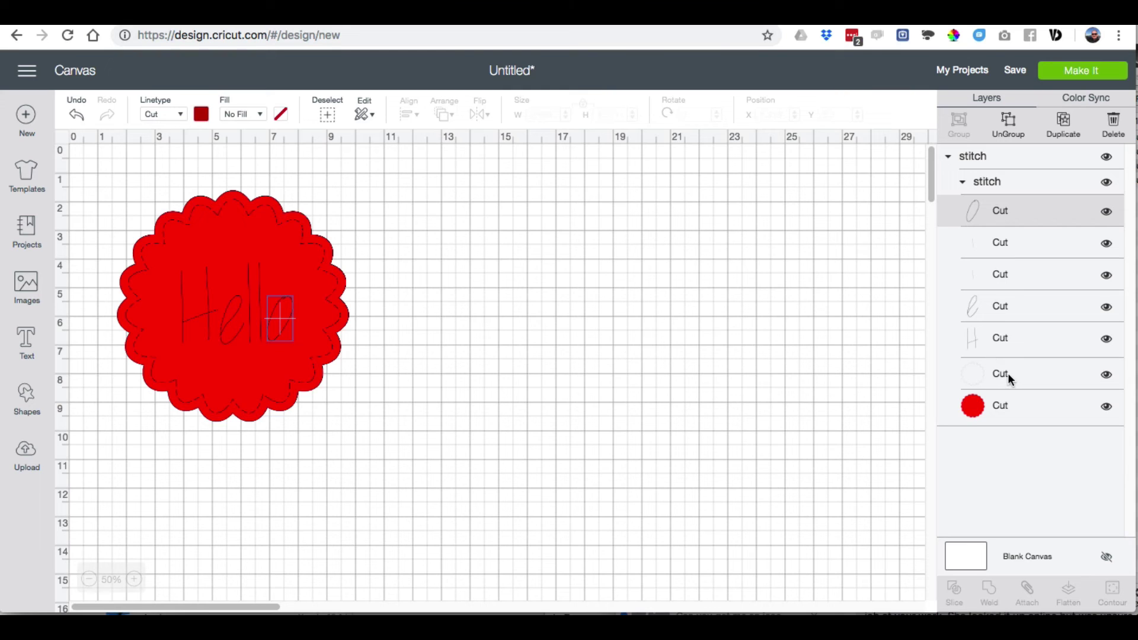
{"action": "left_click", "coordinate": [1007, 372], "text": "shift"}
{"action": "left_click", "coordinate": [1003, 341], "text": "shift"}
{"action": "left_click", "coordinate": [1012, 305], "text": "shift"}
{"action": "left_click", "coordinate": [1011, 273], "text": "shift"}
{"action": "left_click", "coordinate": [1015, 237], "text": "shift"}
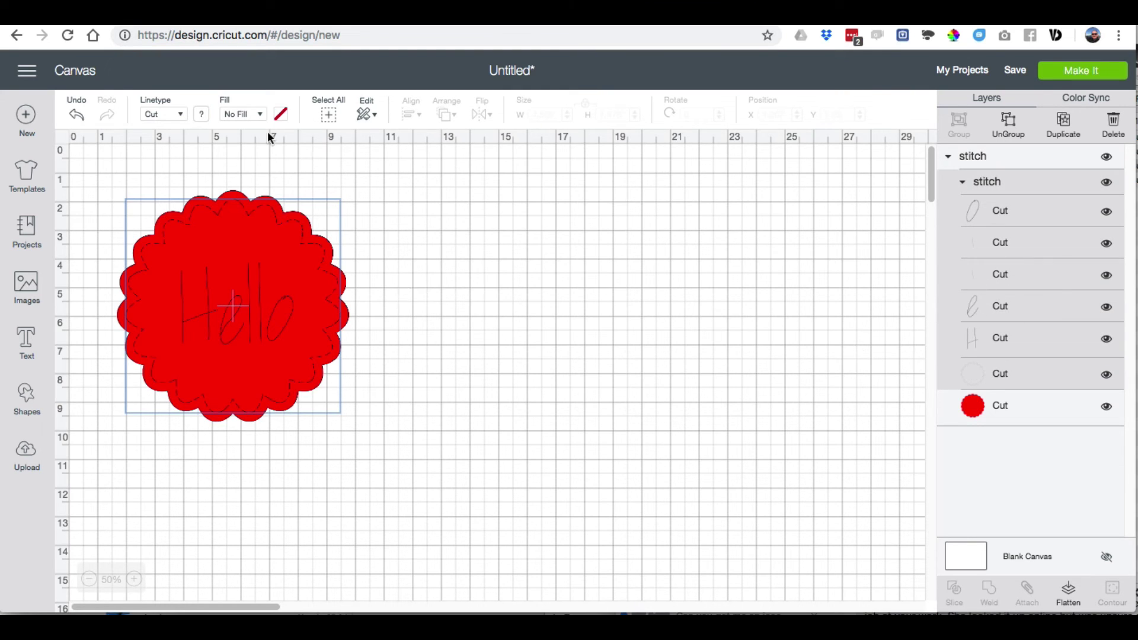
{"action": "left_click", "coordinate": [170, 116]}
{"action": "left_click", "coordinate": [166, 154]}
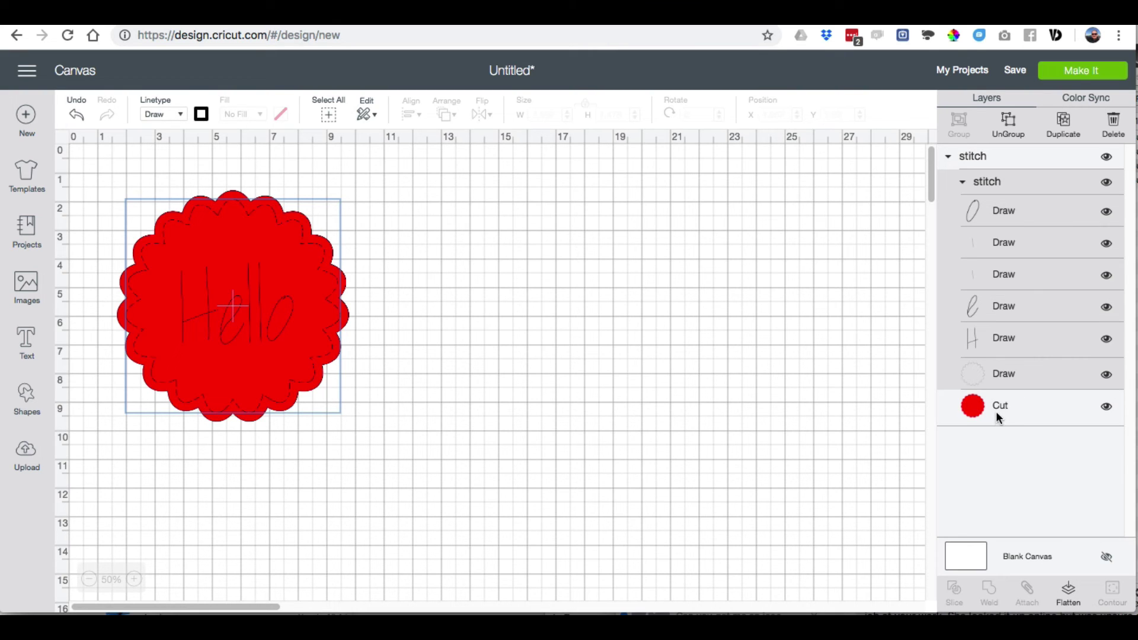
Select the whole scalloped design and attach the drawn layers to the red scallop.
{"action": "left_click", "coordinate": [599, 398]}
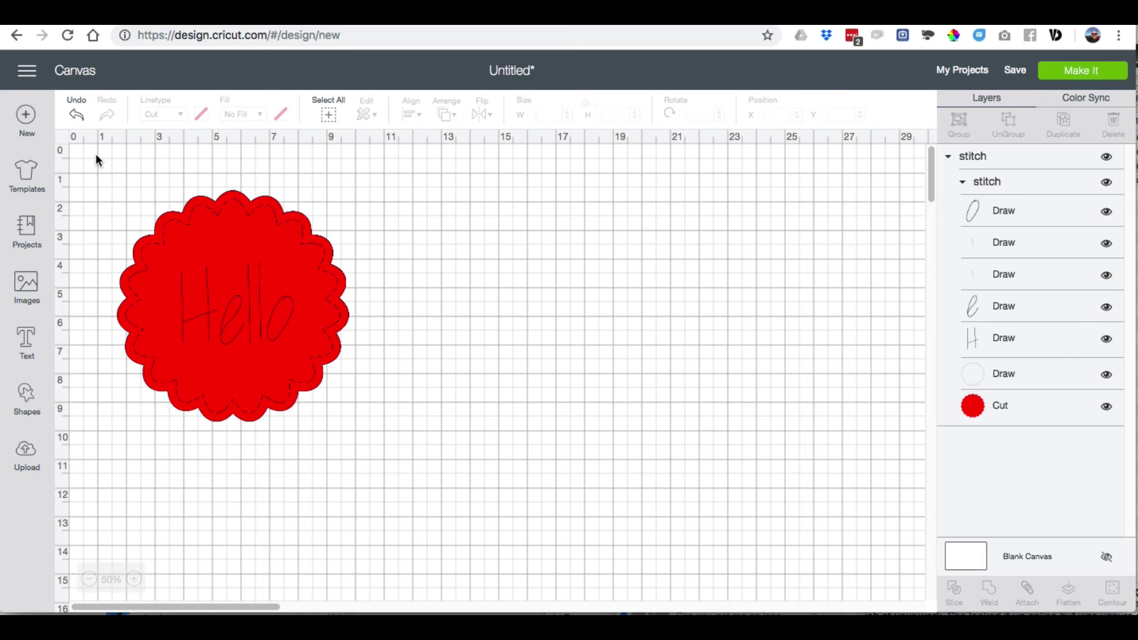
{"action": "left_click_drag", "start_coordinate": [95, 154], "coordinate": [448, 499]}
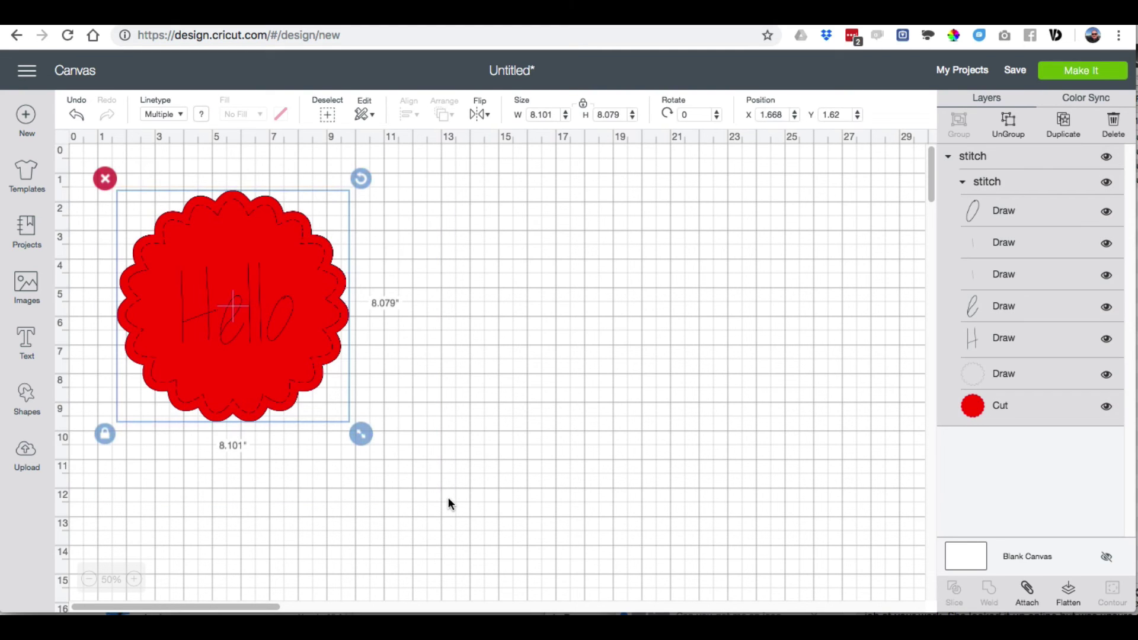
{"action": "left_click", "coordinate": [1028, 595]}
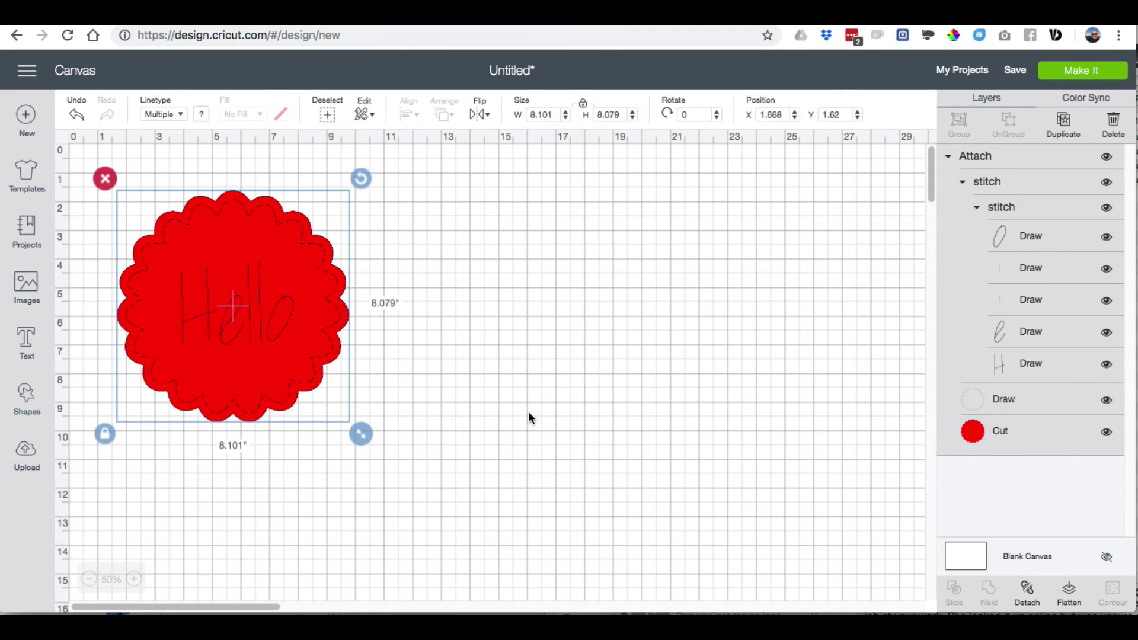
Open the Prepare screen showing the attached badge on one 12" x 12" draw-and-cut mat.
{"action": "left_click", "coordinate": [1092, 77]}
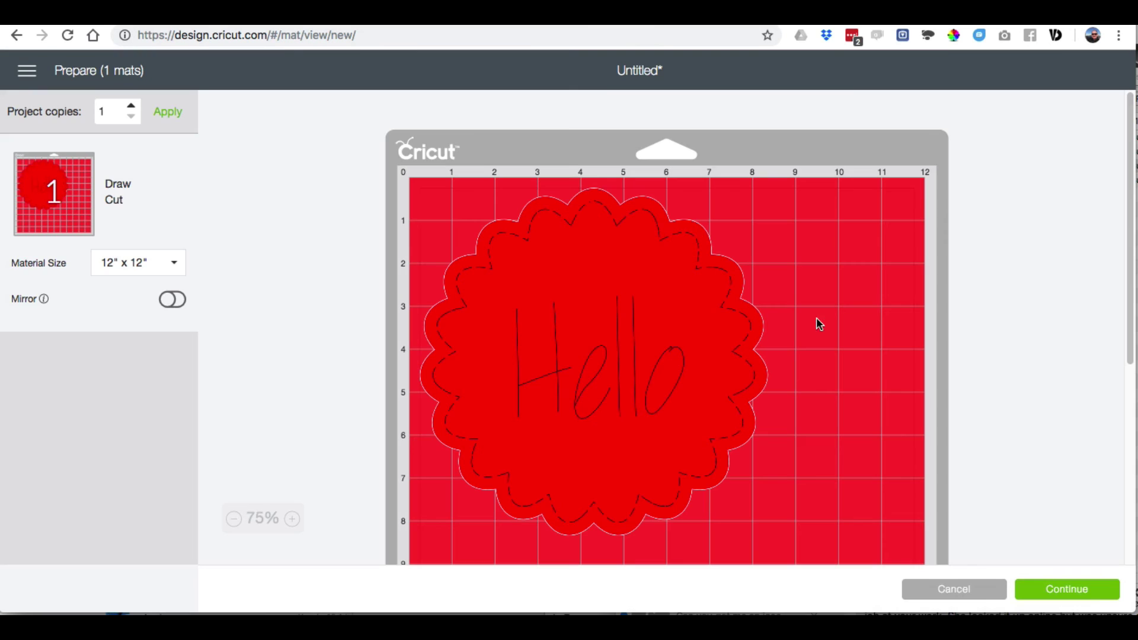